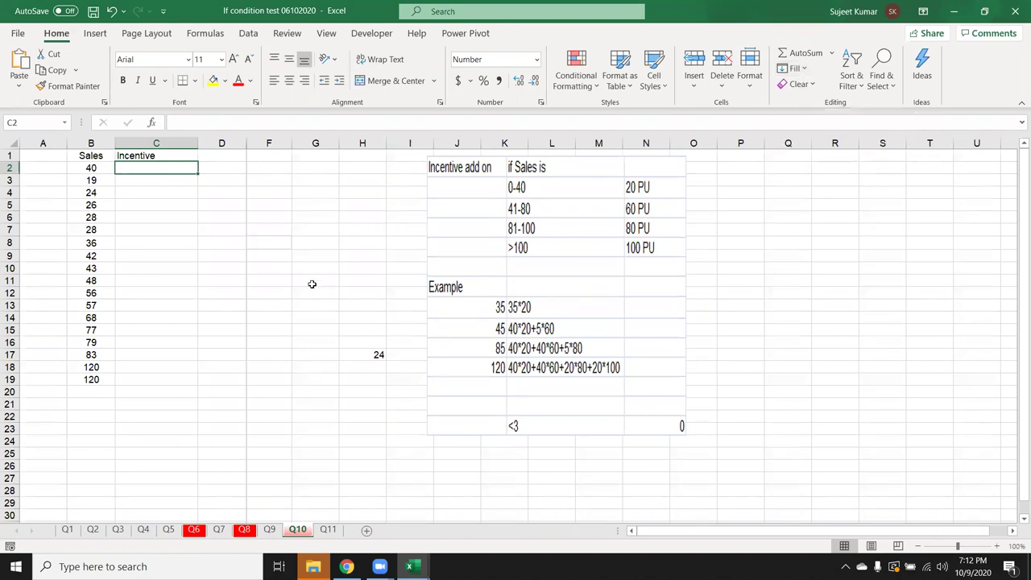
# - Glance at the Q11 sheet, then return to the Q10 sheet and select C2
pyautogui.click(327, 529)
pyautogui.click(297, 530)
pyautogui.click(175, 229)
pyautogui.click(166, 170)
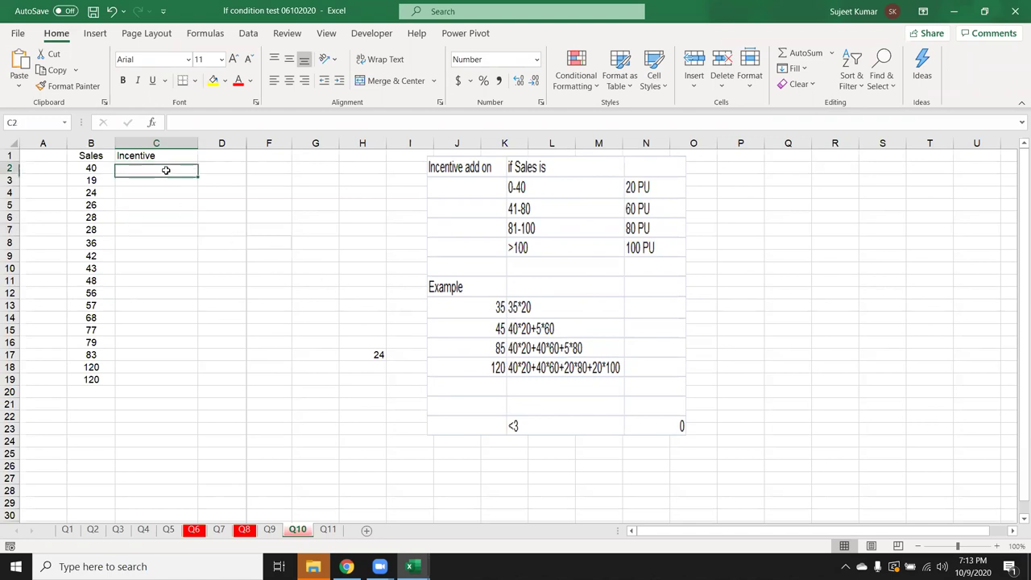
# - Start C2's formula with the first tier: IF B2<=40, pay B2*20
pyautogui.write('=IF(')
pyautogui.press('BackSpace')
pyautogui.press('BackSpace')
pyautogui.press('BackSpace')
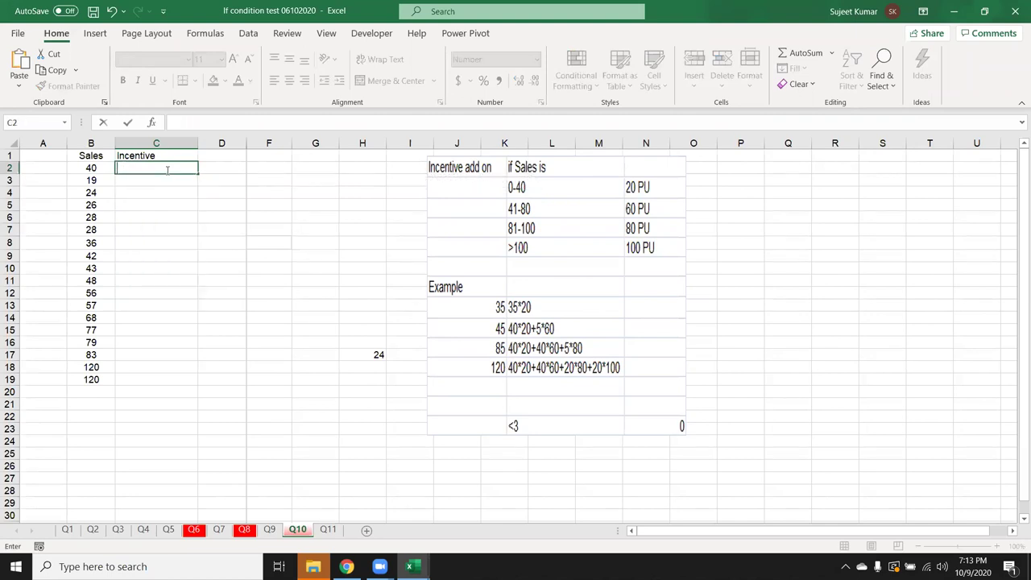
pyautogui.write('IF(')
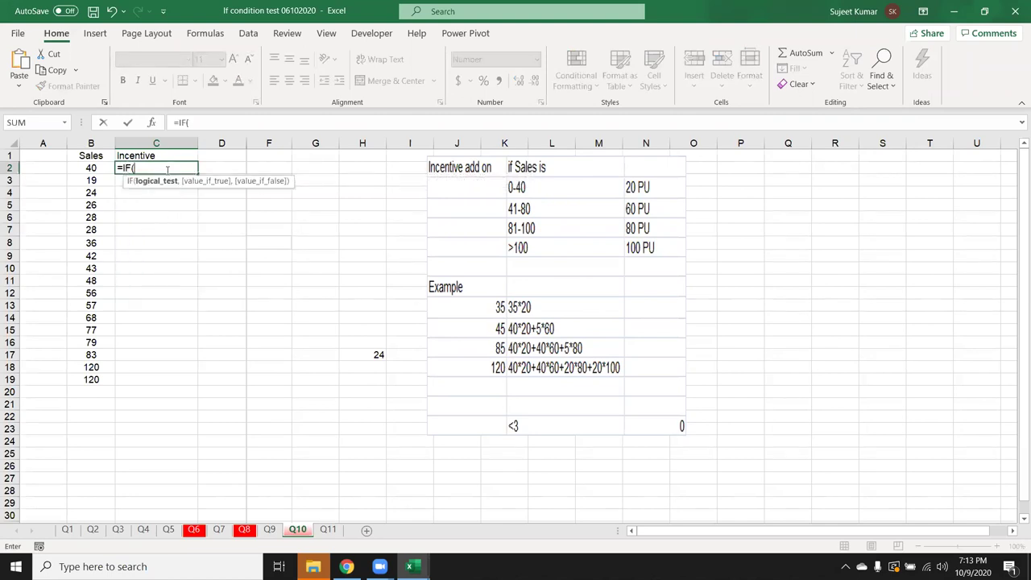
pyautogui.press('Left')
pyautogui.write('<=')
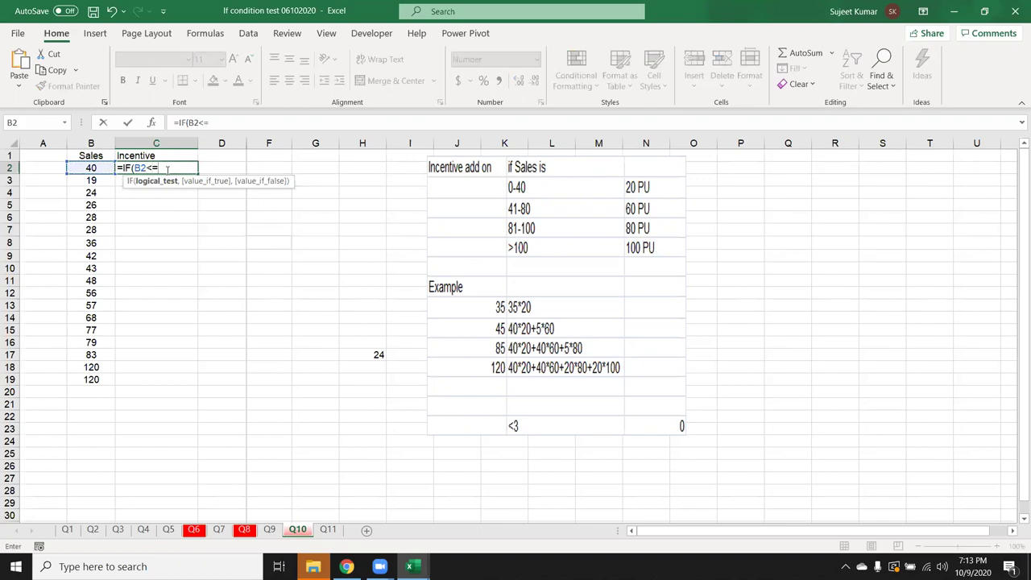
pyautogui.write('40,')
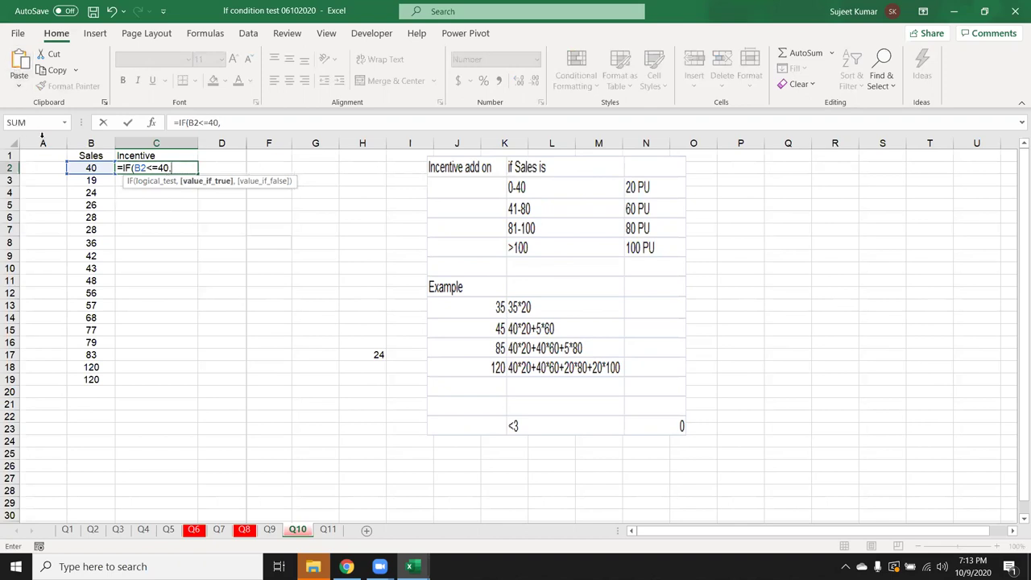
pyautogui.click(81, 168)
pyautogui.write('*')
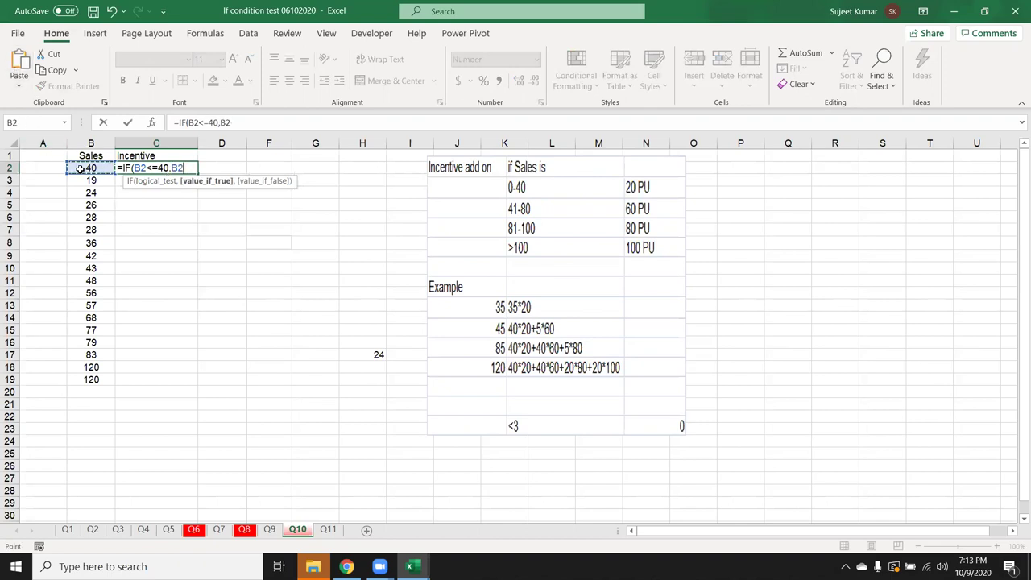
pyautogui.write('20,')
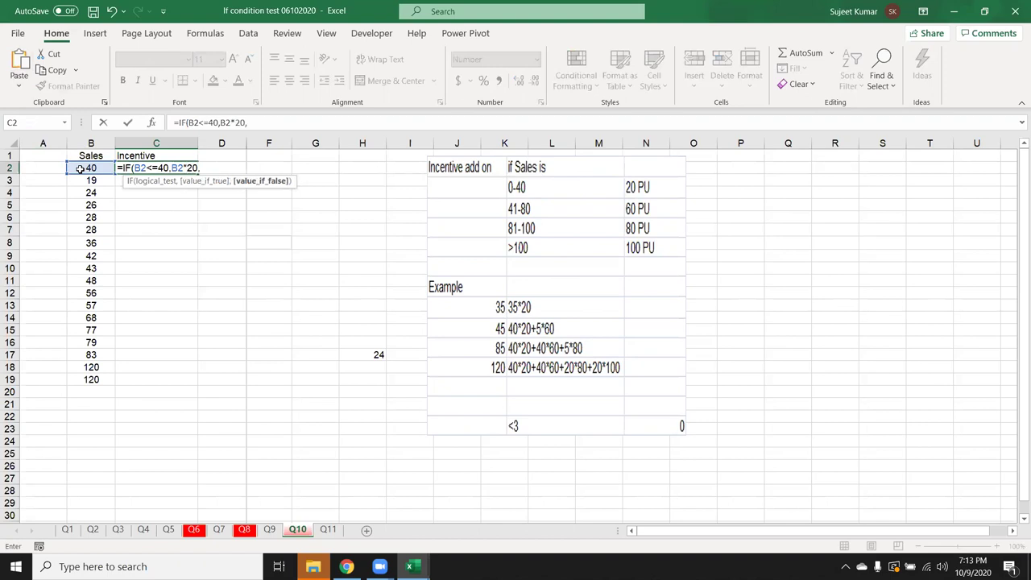
pyautogui.write('IF(')
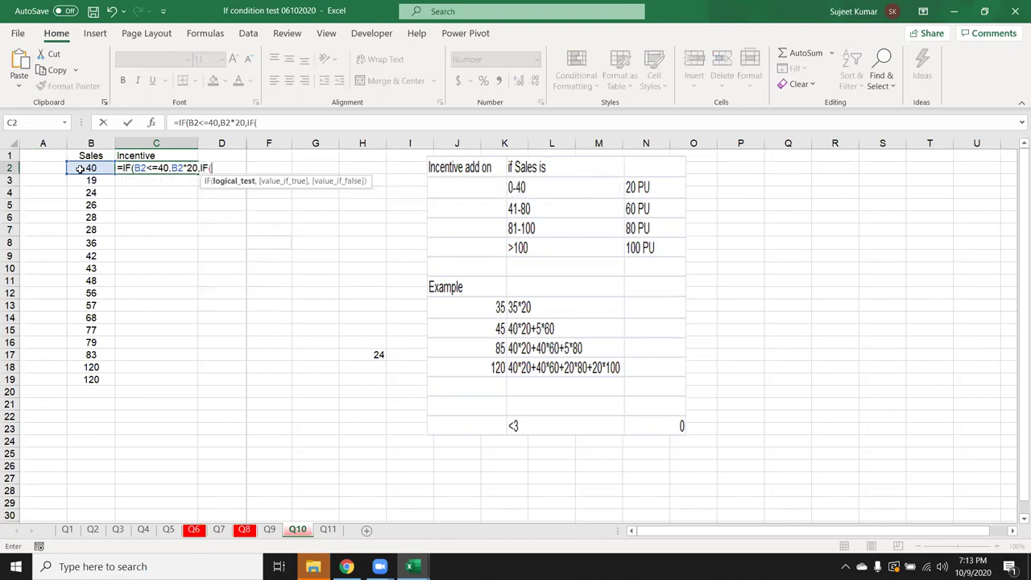
# - Add the second tier IF(B2<=60,800+((B2-40)*60)) and commit, accepting Excel's correction
pyautogui.click(88, 166)
pyautogui.write('<=')
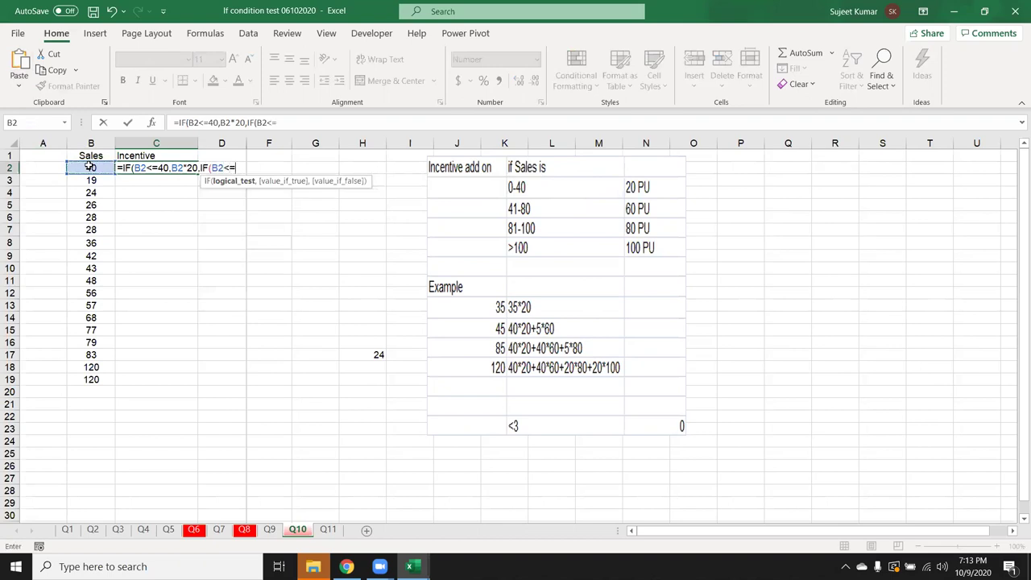
pyautogui.write('60')
pyautogui.write(',')
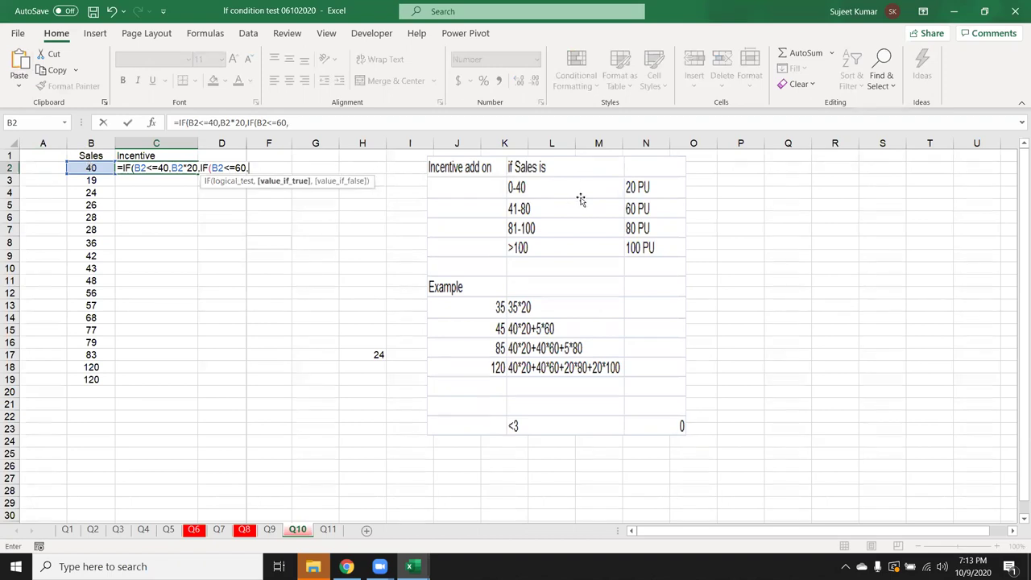
pyautogui.write('800+')
pyautogui.write('(')
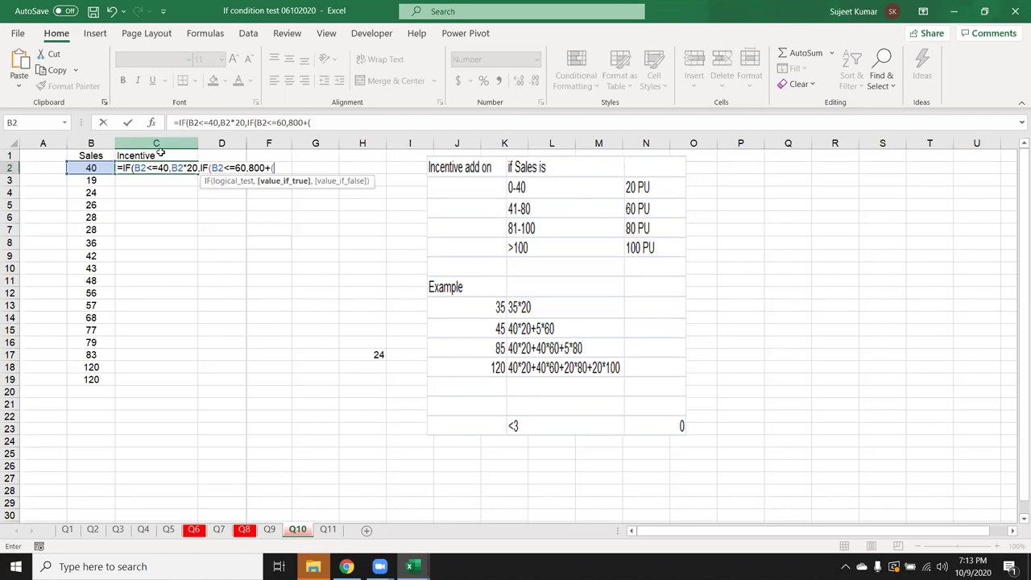
pyautogui.click(93, 167)
pyautogui.write('-')
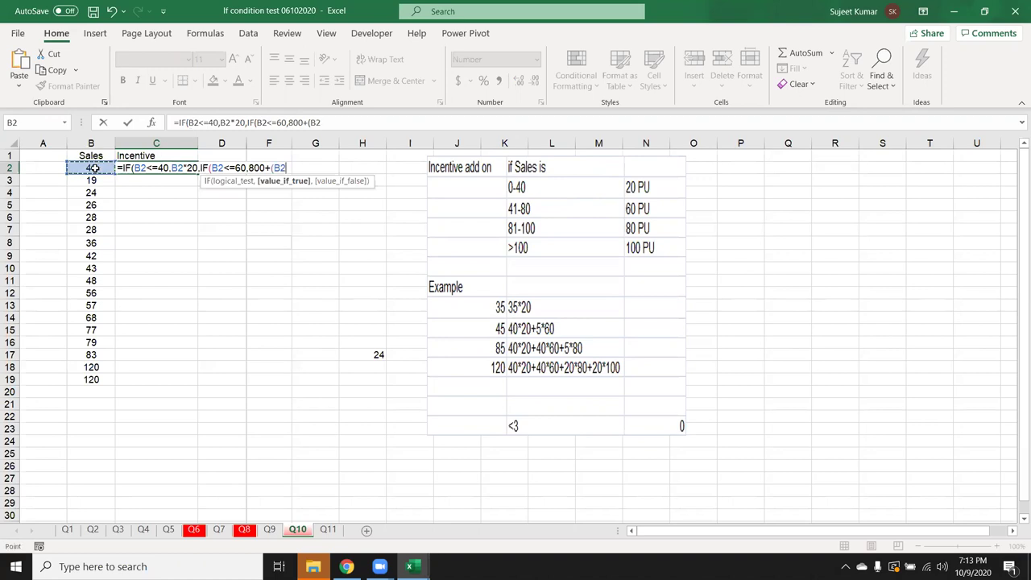
pyautogui.write('40')
pyautogui.write(')*60')
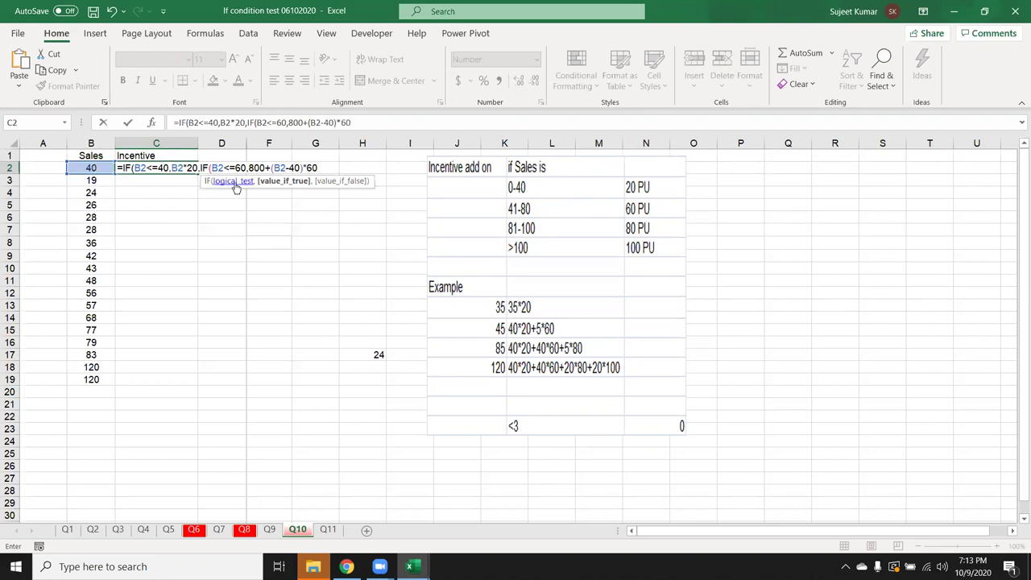
pyautogui.click(269, 167)
pyautogui.write('(')
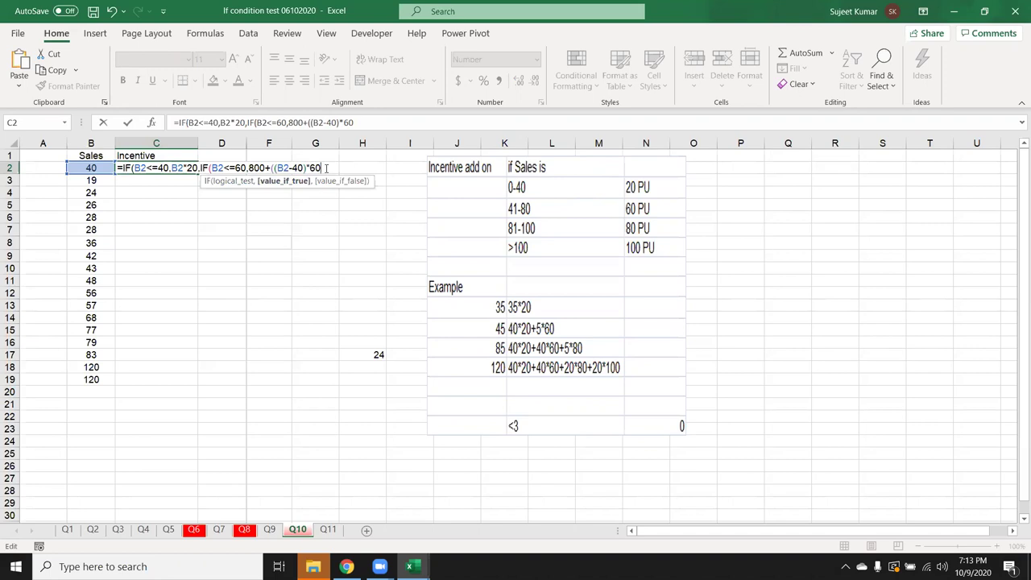
pyautogui.write(')')
pyautogui.write(',')
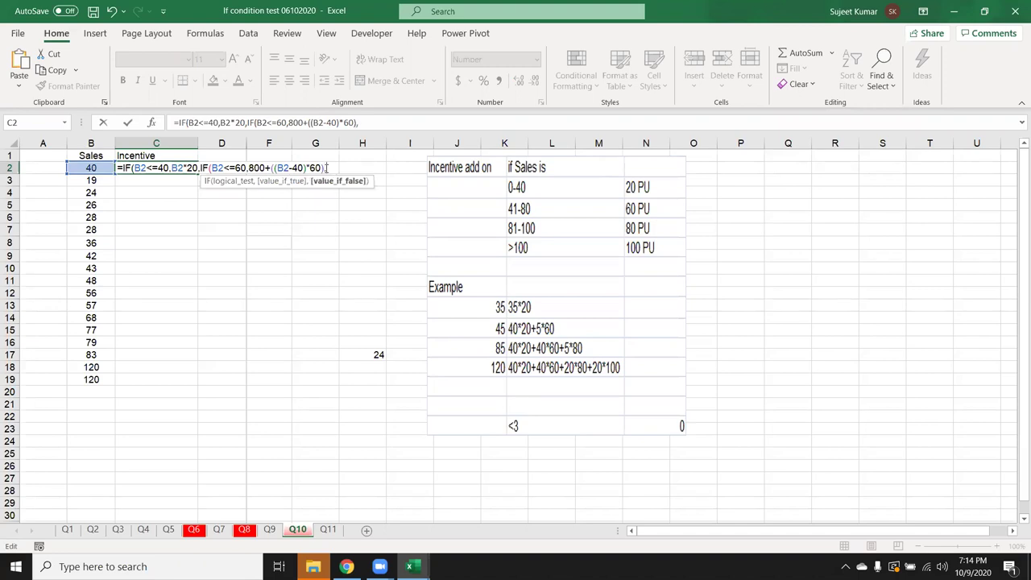
pyautogui.write('i')
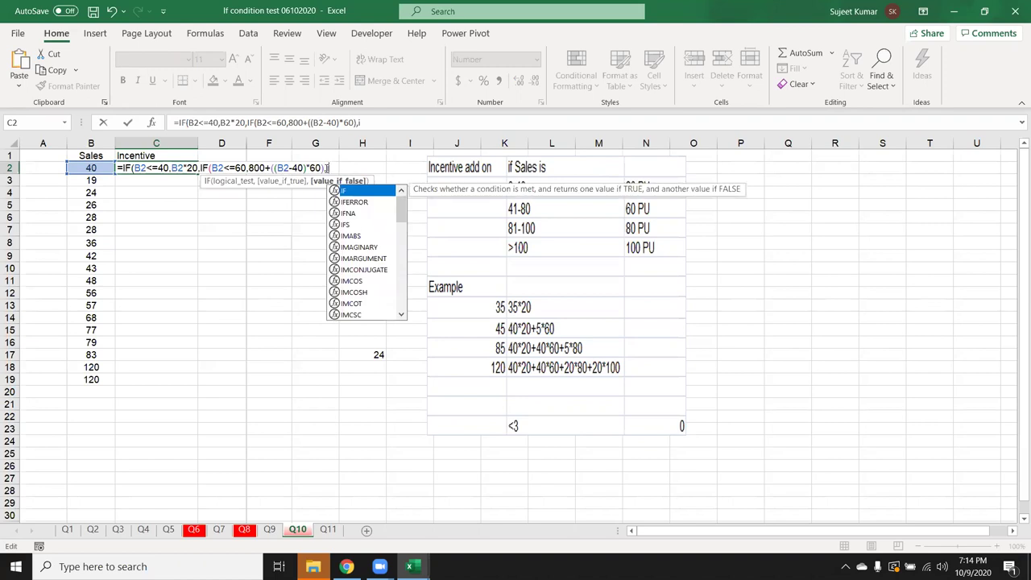
pyautogui.press('BackSpace')
pyautogui.press('BackSpace')
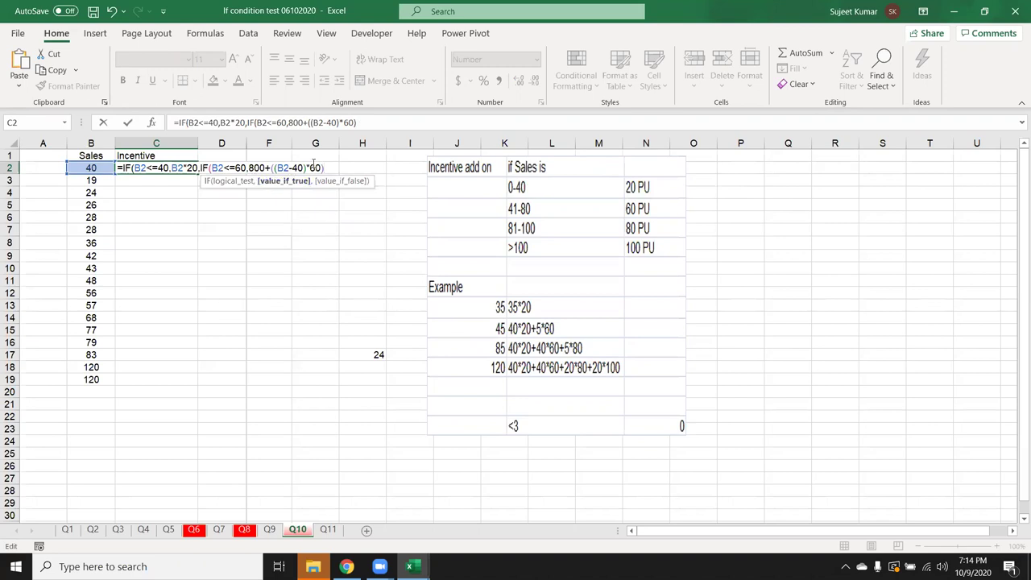
pyautogui.press('Return')
pyautogui.press('Return')
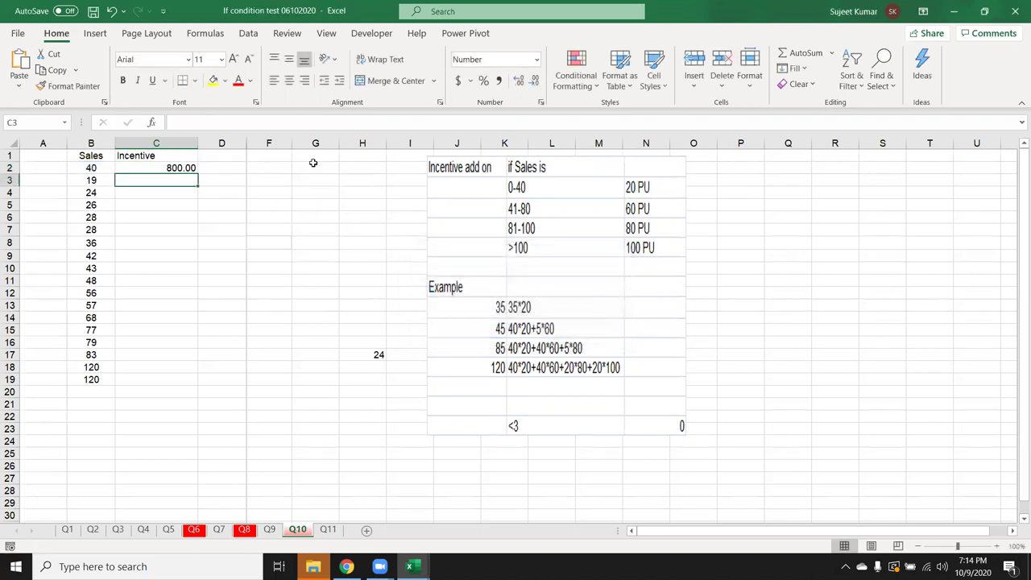
# - Change the sales value in B2 to 55
pyautogui.press('Up')
pyautogui.press('Left')
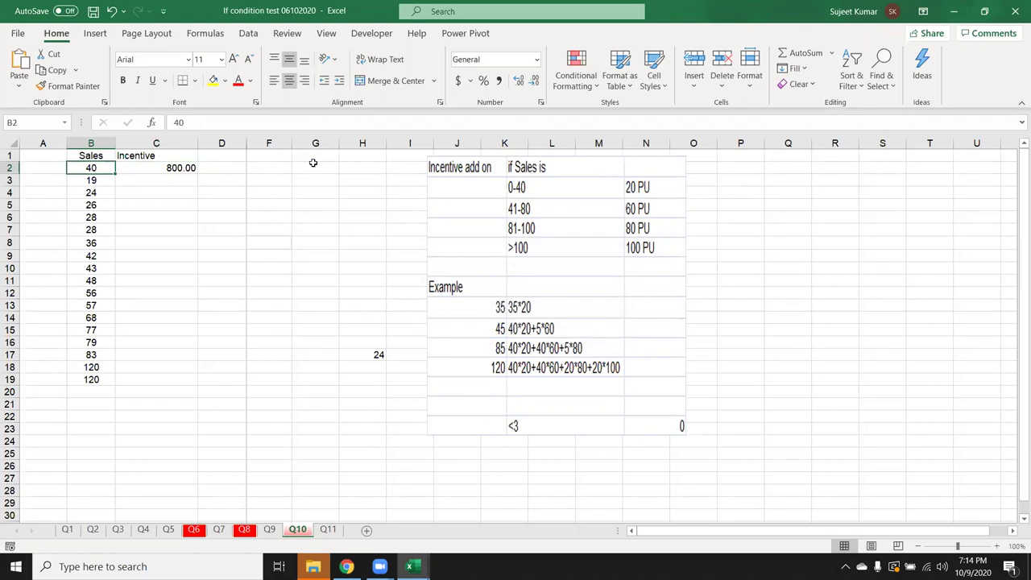
pyautogui.write('55')
pyautogui.press('Return')
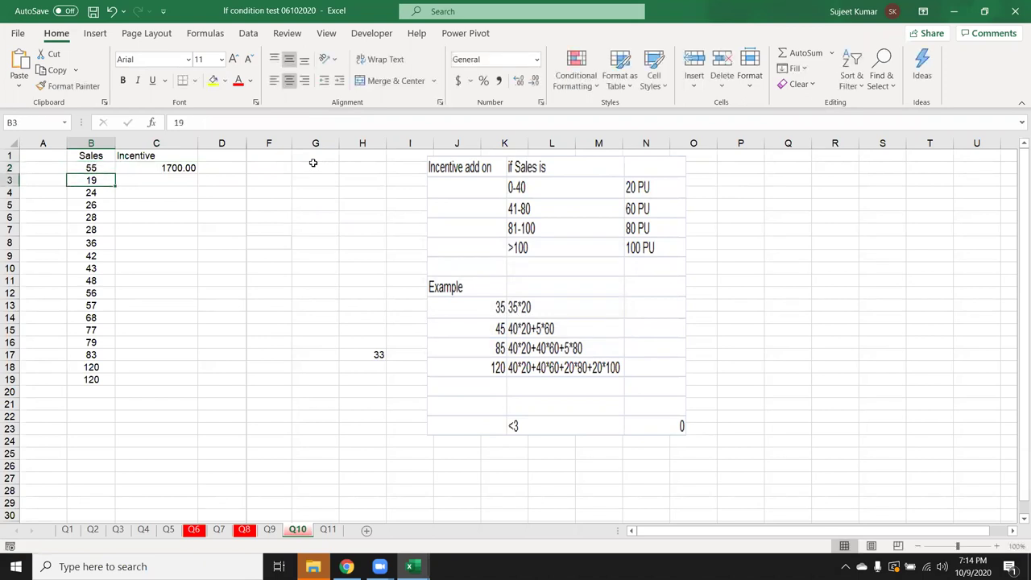
# - Reopen C2's formula and delete its last two closing brackets
pyautogui.press('Up')
pyautogui.press('Right')
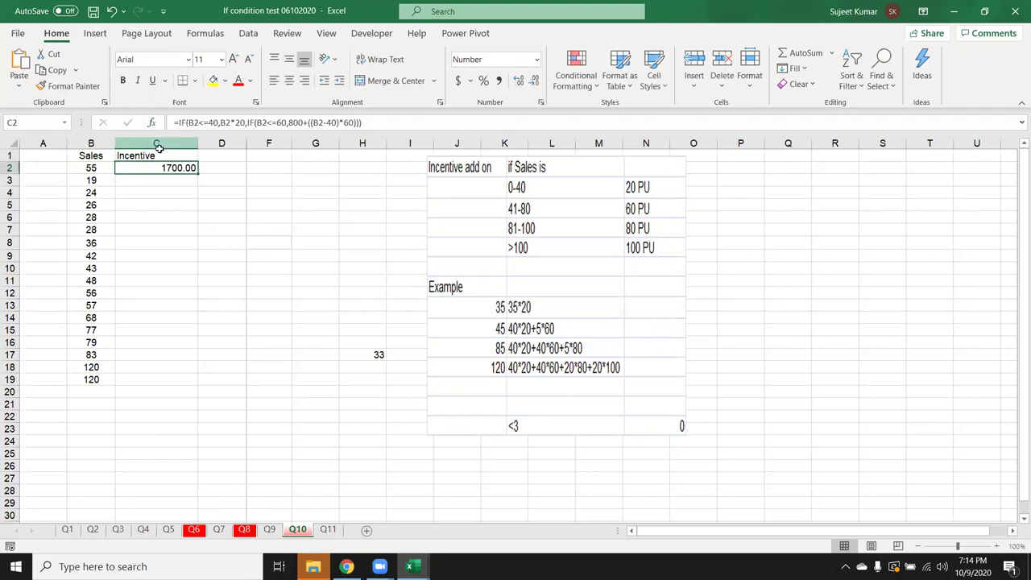
pyautogui.doubleClick(170, 176)
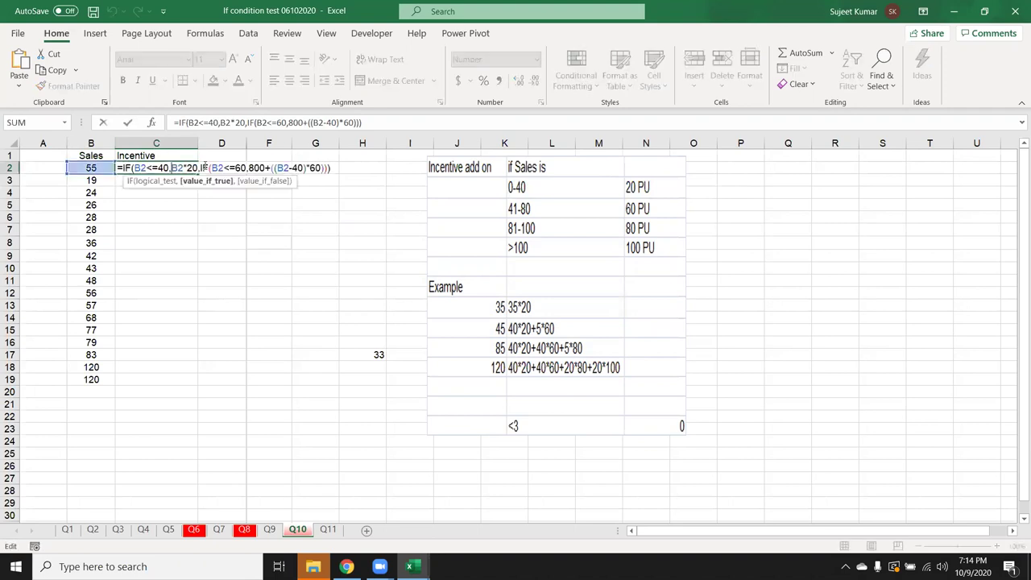
pyautogui.doubleClick(256, 167)
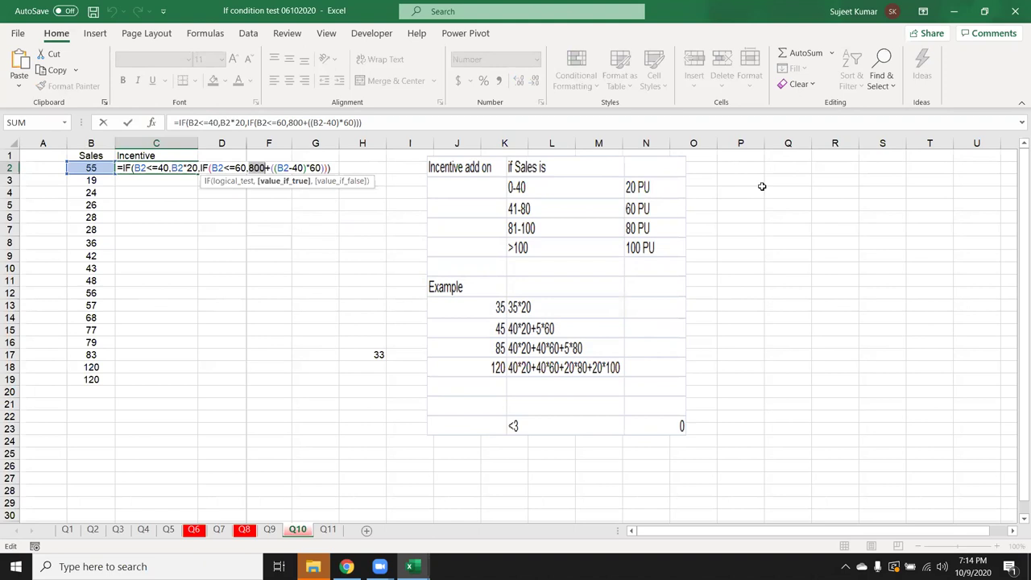
pyautogui.click(297, 168)
pyautogui.press('End')
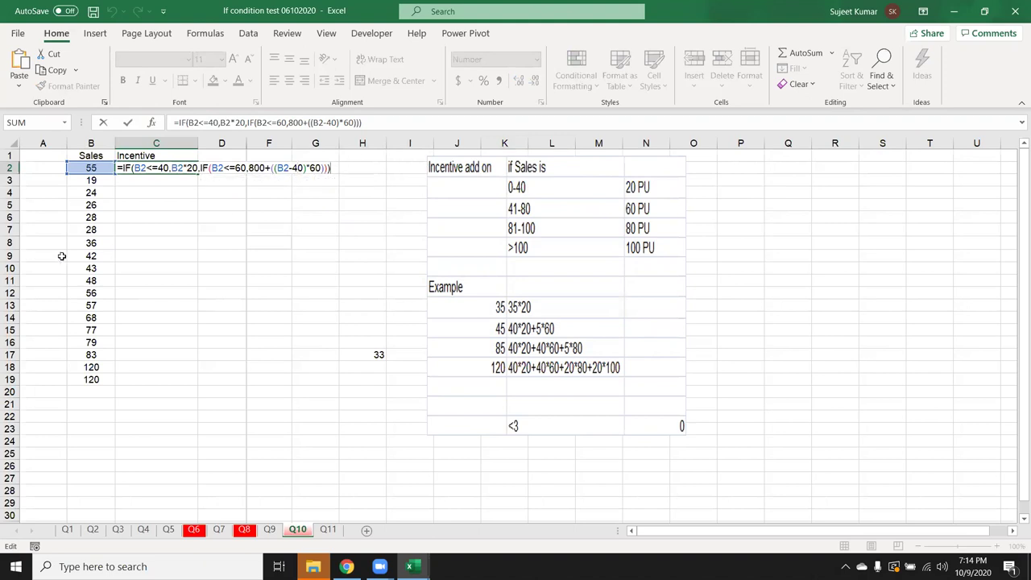
pyautogui.press('BackSpace')
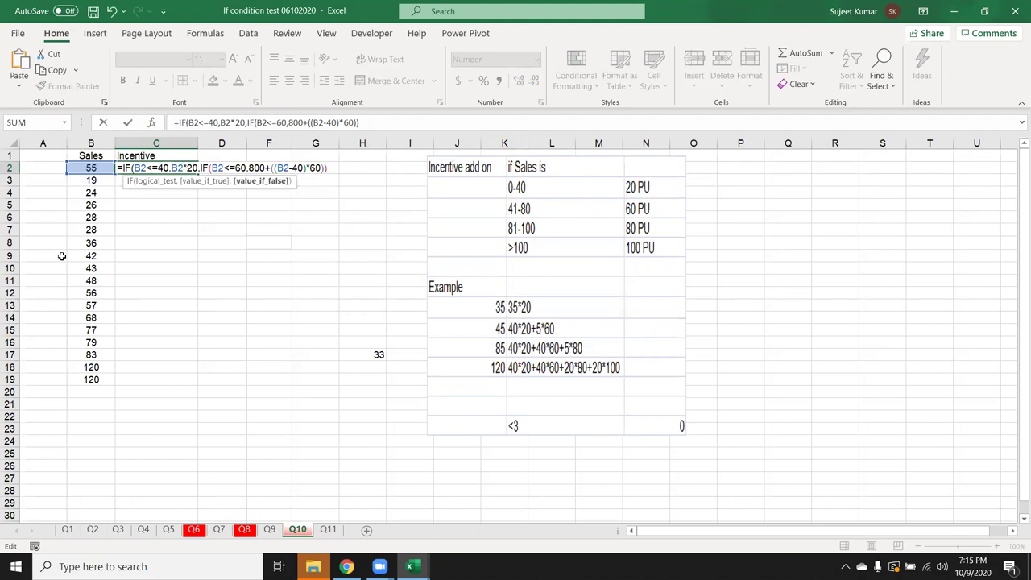
pyautogui.press('BackSpace')
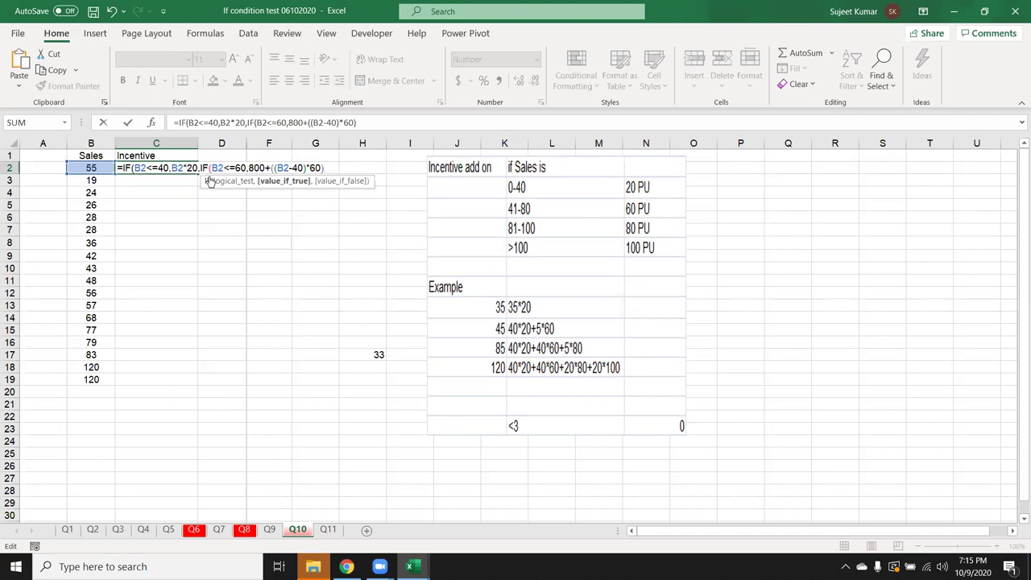
pyautogui.doubleClick(252, 168)
pyautogui.write('40*20')
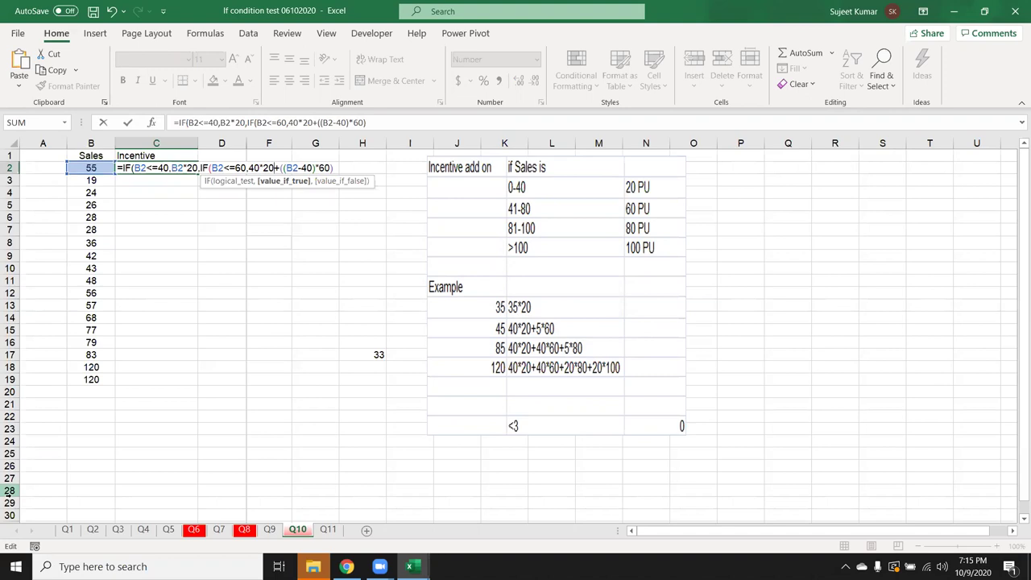
pyautogui.press('BackSpace')
pyautogui.press('BackSpace')
pyautogui.press('BackSpace')
pyautogui.press('BackSpace')
pyautogui.press('BackSpace')
pyautogui.write('800')
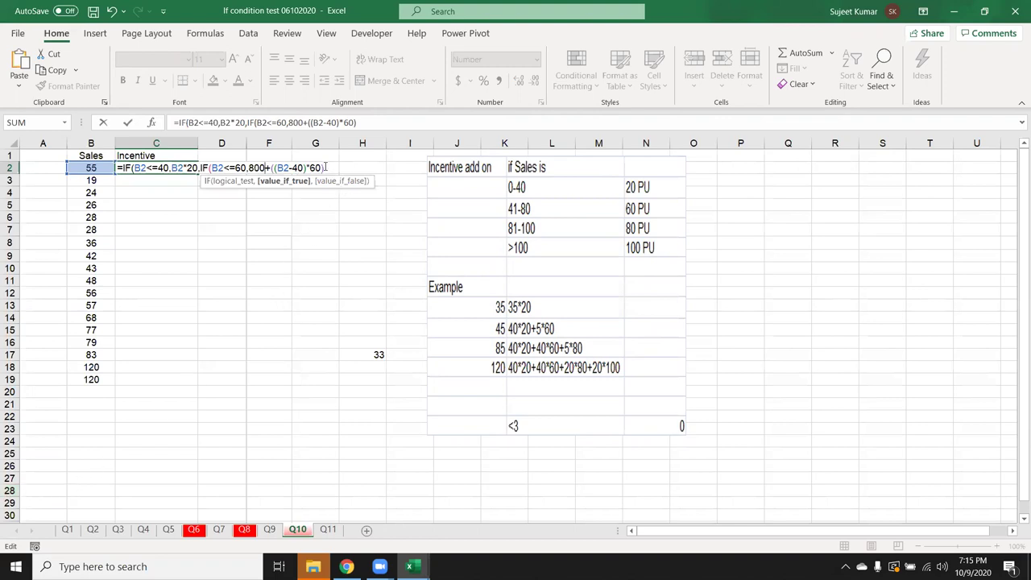
# - Change the second condition to B2<=80 and start a third tier: IF(B2<=100,800+2400
pyautogui.write(',')
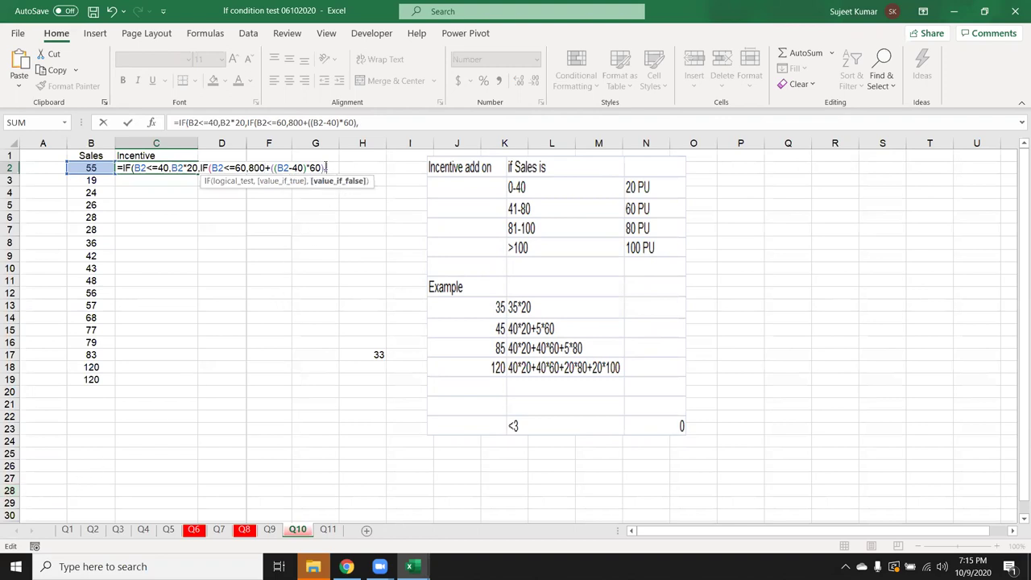
pyautogui.write('IF(')
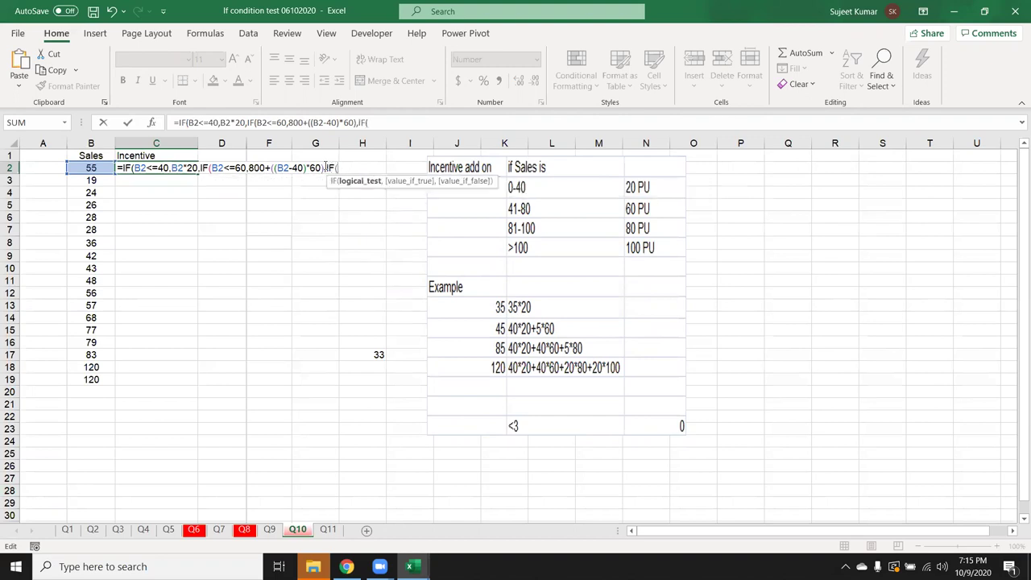
pyautogui.click(94, 167)
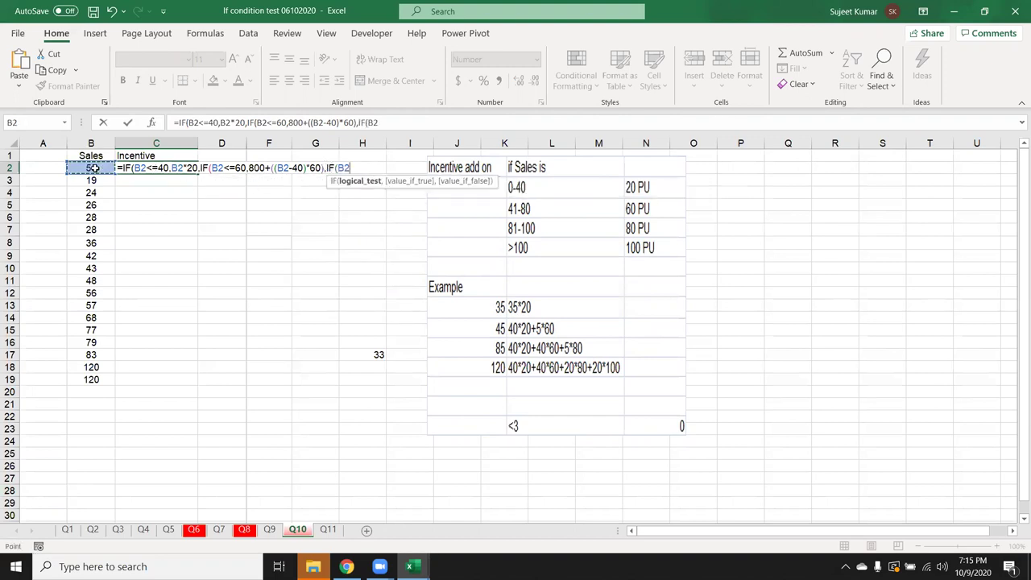
pyautogui.write('M=8')
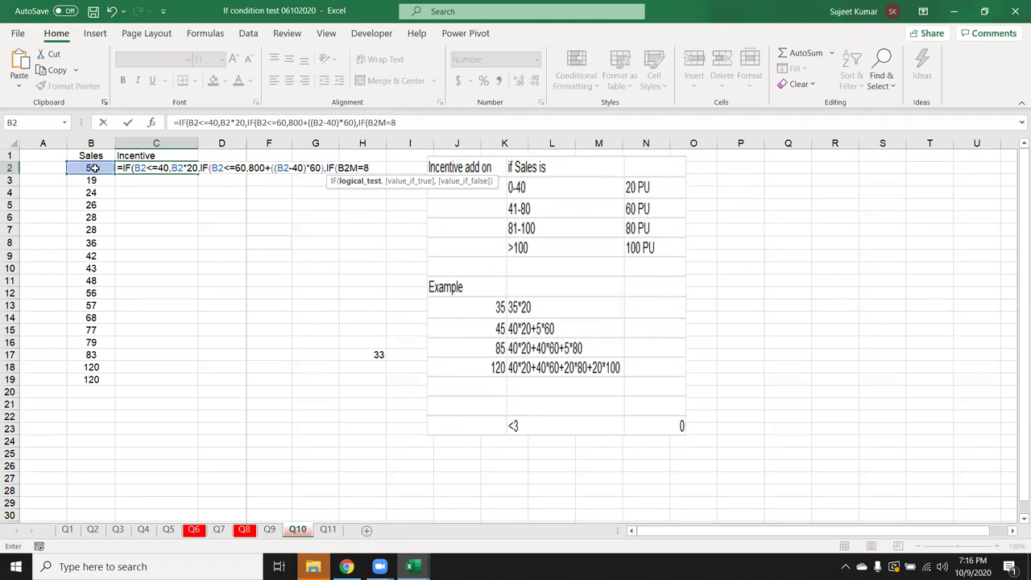
pyautogui.click(238, 168)
pyautogui.press('BackSpace')
pyautogui.write('8')
pyautogui.click(375, 167)
pyautogui.press('BackSpace')
pyautogui.write('100,')
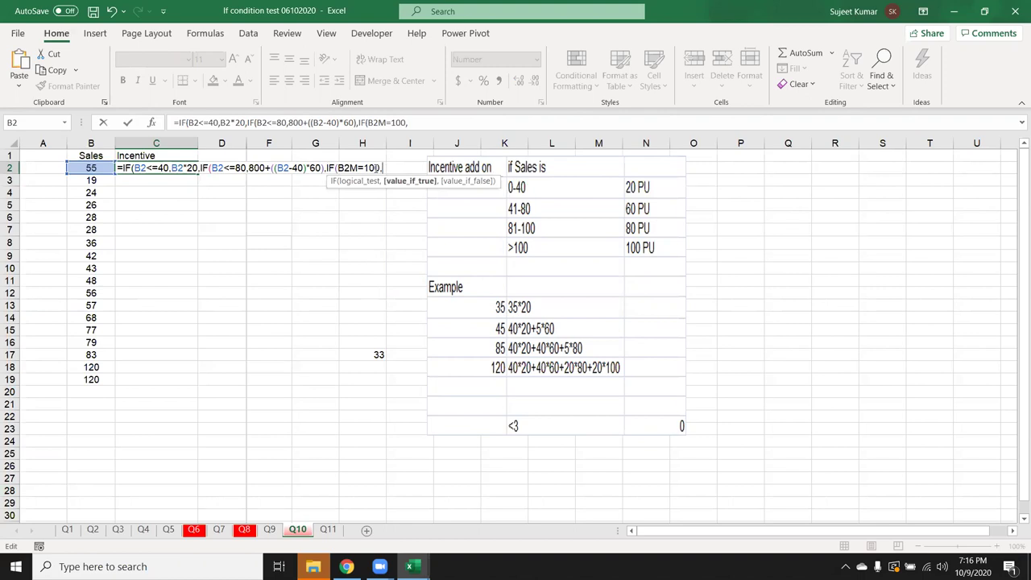
pyautogui.write('800+')
pyautogui.write('2400')
pyautogui.click(358, 168)
pyautogui.press('BackSpace')
pyautogui.write('<')
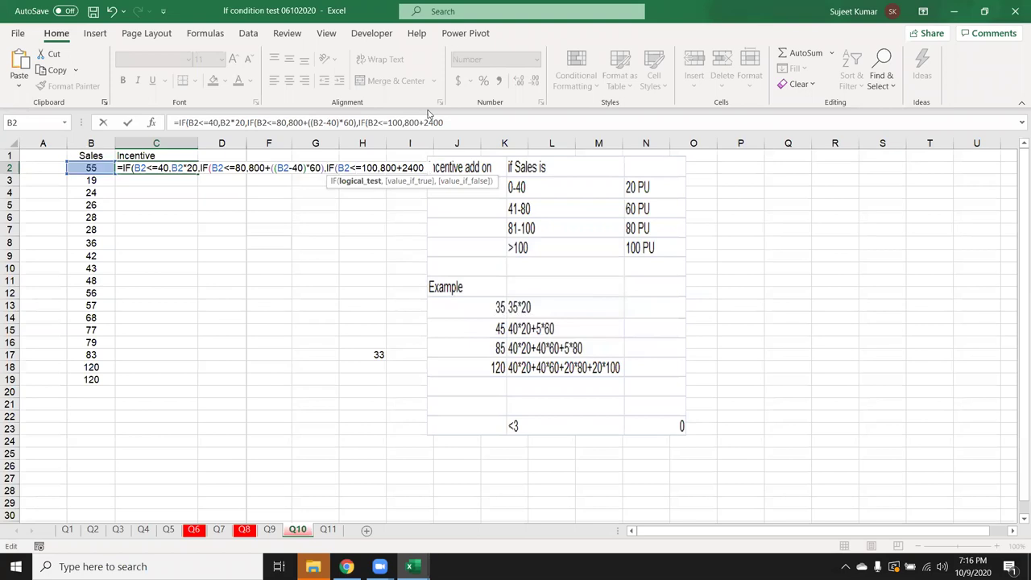
# - Complete the third tier's payout as 800+2400+(B2-80)*80 and begin another IF
pyautogui.click(449, 122)
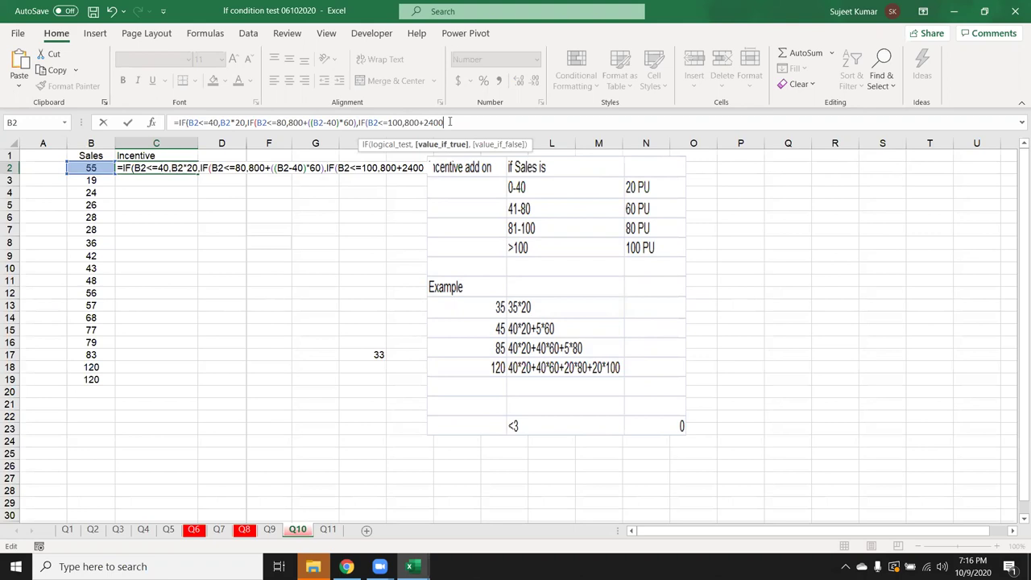
pyautogui.write('+')
pyautogui.write('(')
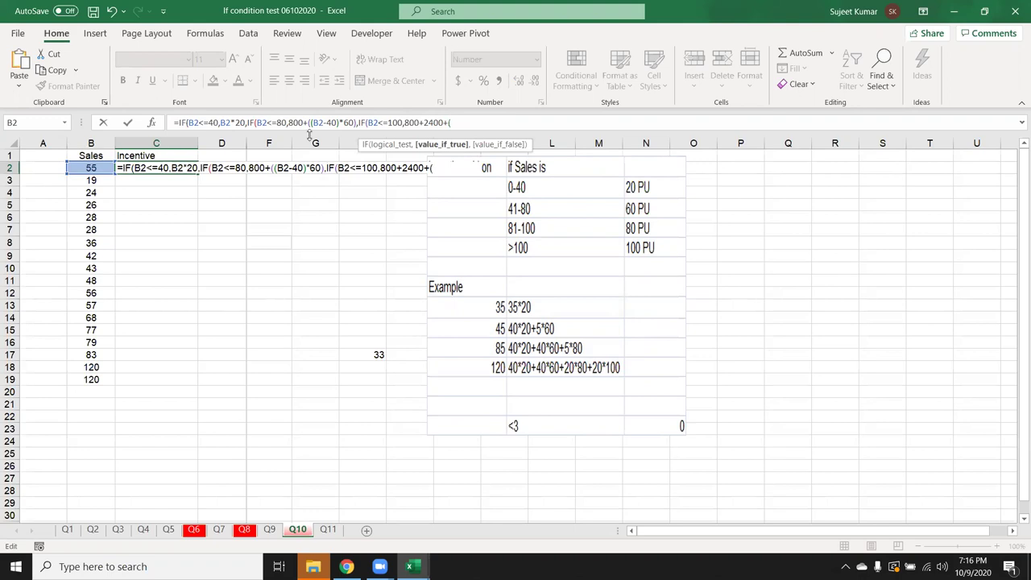
pyautogui.click(76, 167)
pyautogui.write('-')
pyautogui.write('80')
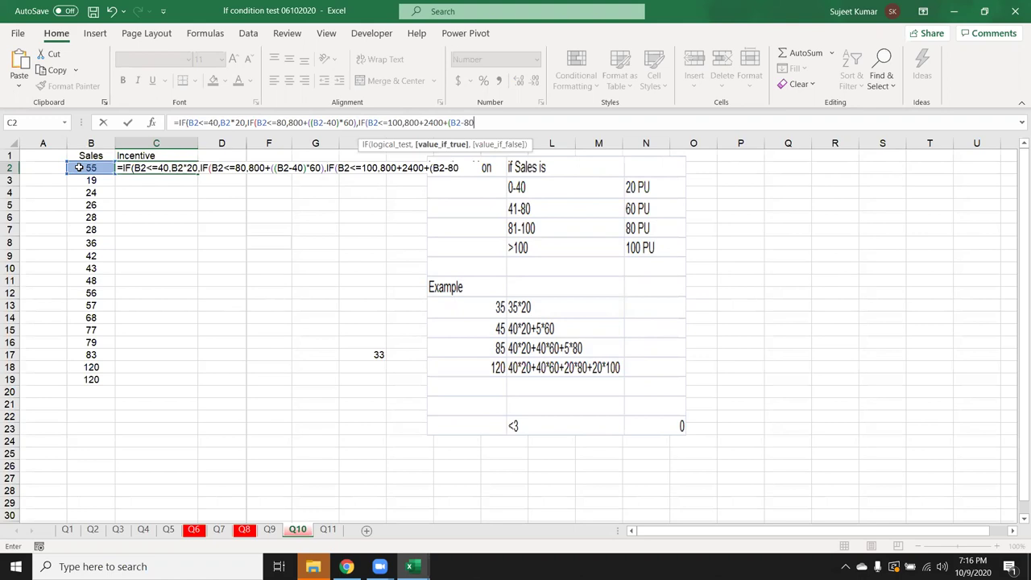
pyautogui.write(')*80')
pyautogui.doubleClick(433, 121)
pyautogui.write('40+60')
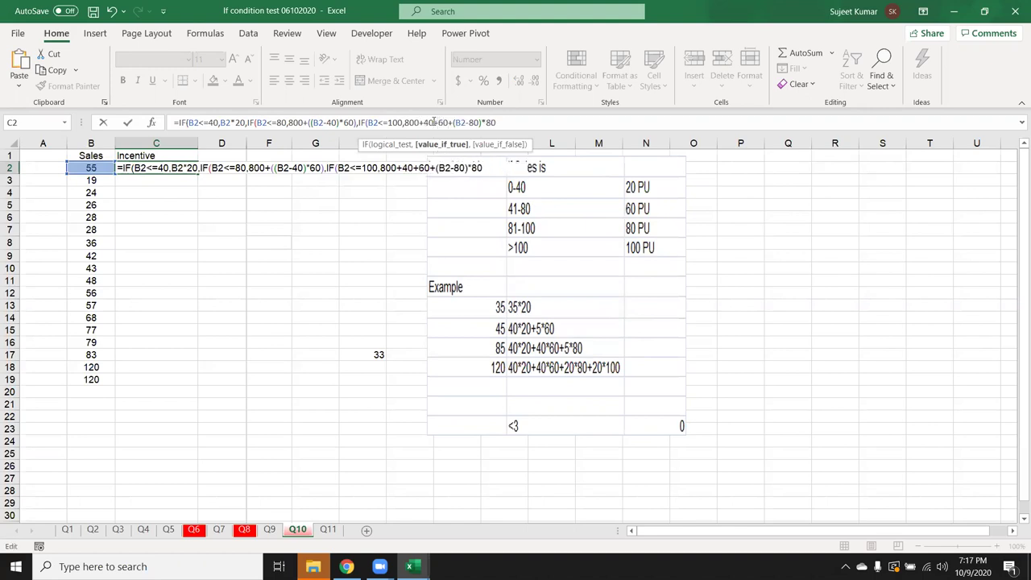
pyautogui.press('BackSpace')
pyautogui.press('BackSpace')
pyautogui.press('BackSpace')
pyautogui.press('BackSpace')
pyautogui.press('BackSpace')
pyautogui.write('2400')
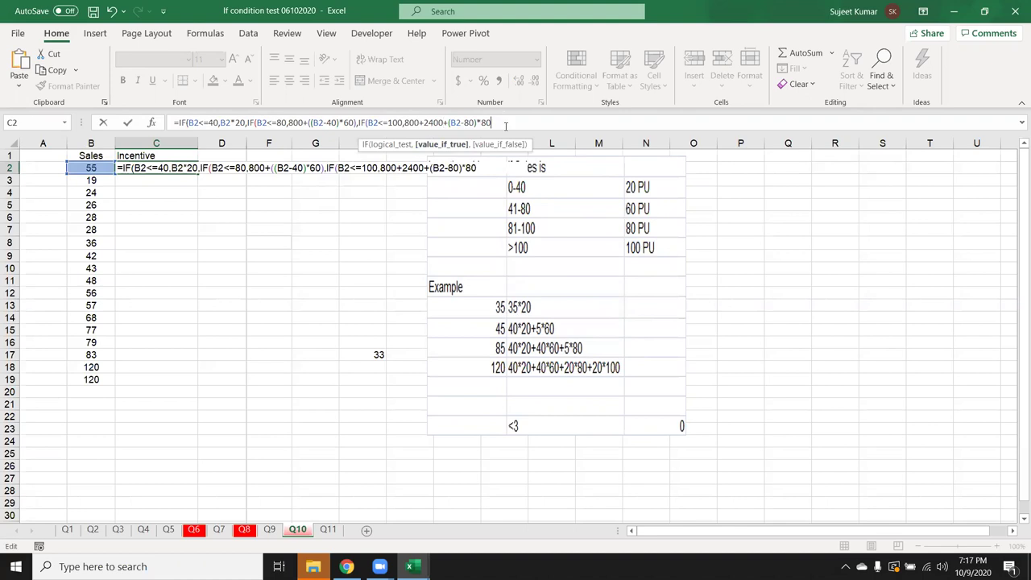
pyautogui.write(',if')
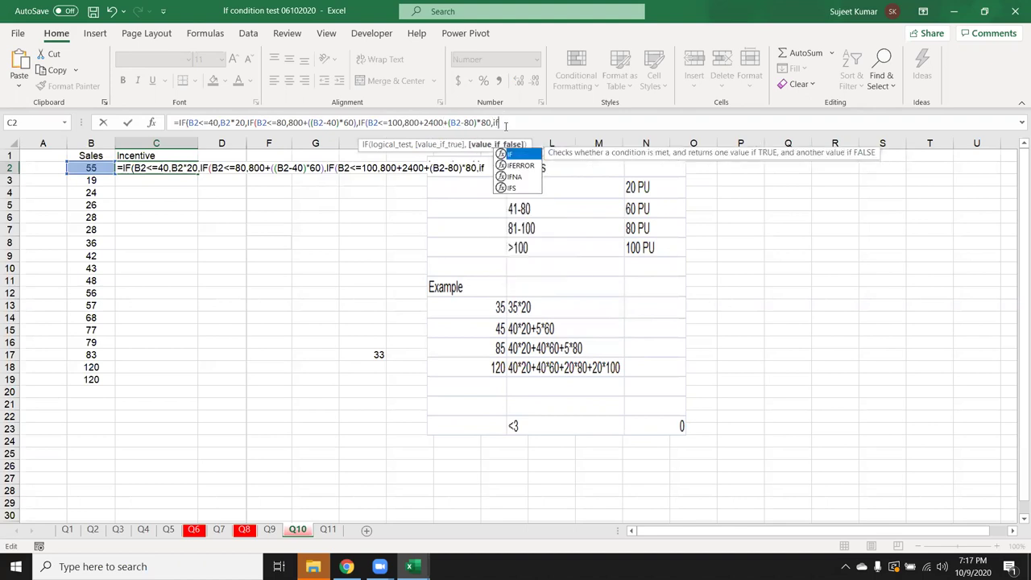
# - Add the fourth tier IF(B2>100,800+2400+1600,(B2-100)*100), removing the duplicate plus sign
pyautogui.press('Tab')
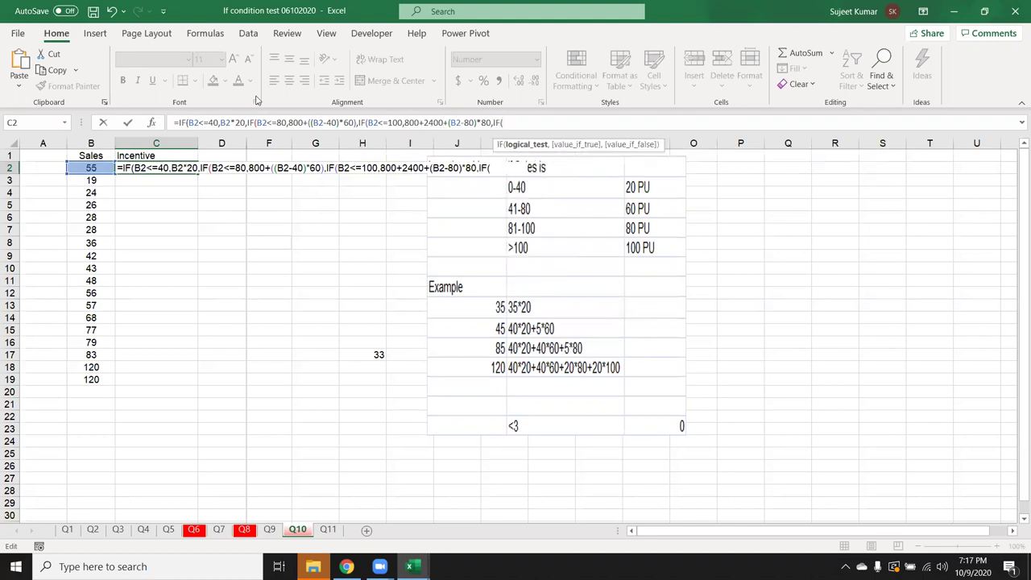
pyautogui.click(91, 168)
pyautogui.write('>=')
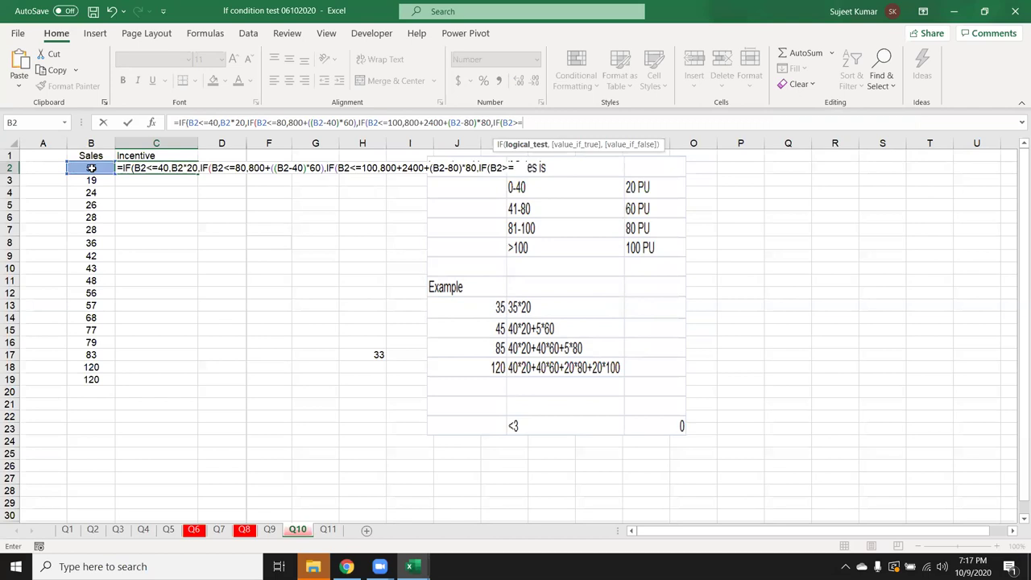
pyautogui.press('BackSpace')
pyautogui.write('100,800+2400+')
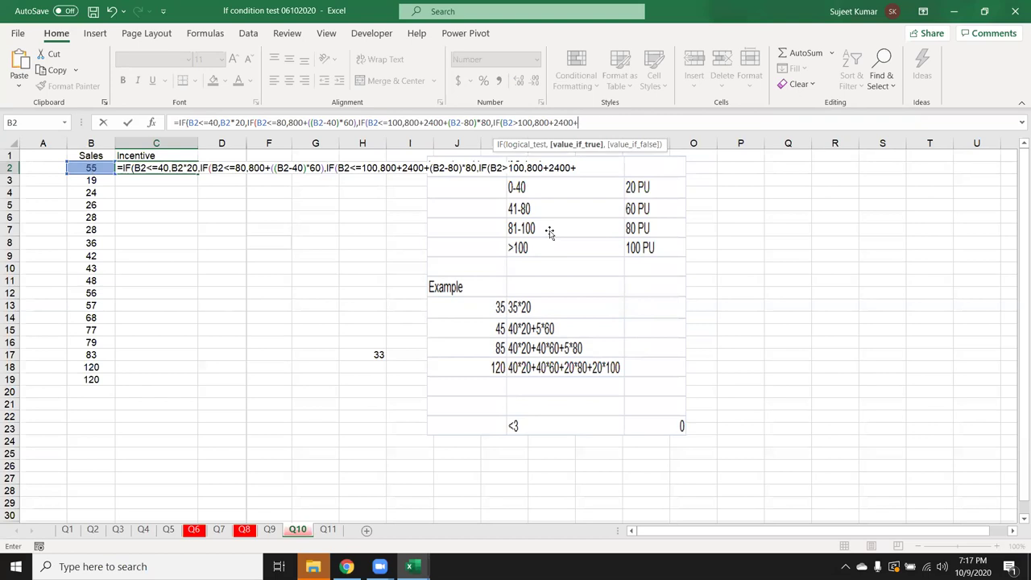
pyautogui.write('+1600')
pyautogui.write(',(')
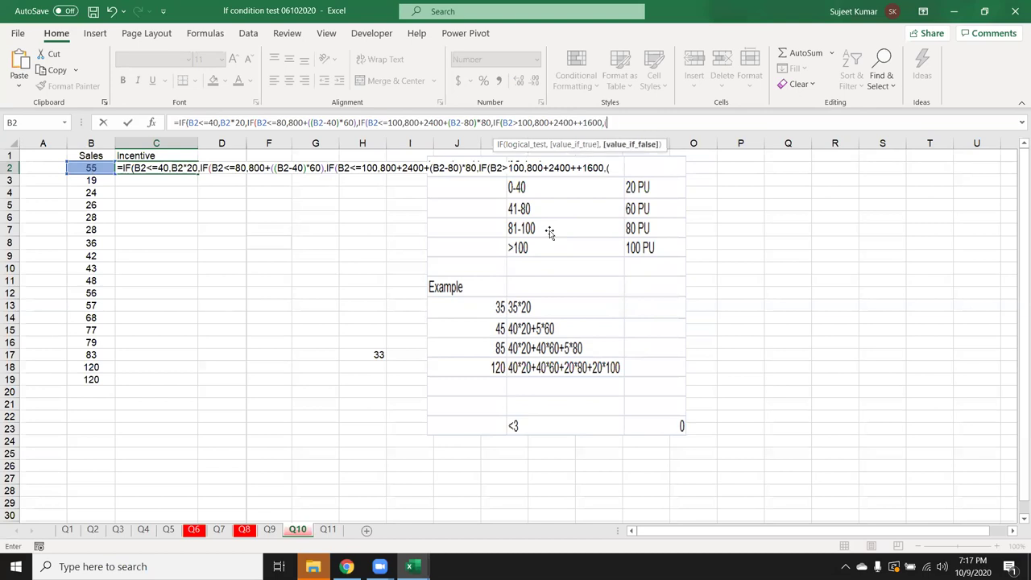
pyautogui.click(94, 168)
pyautogui.write('-100)*100')
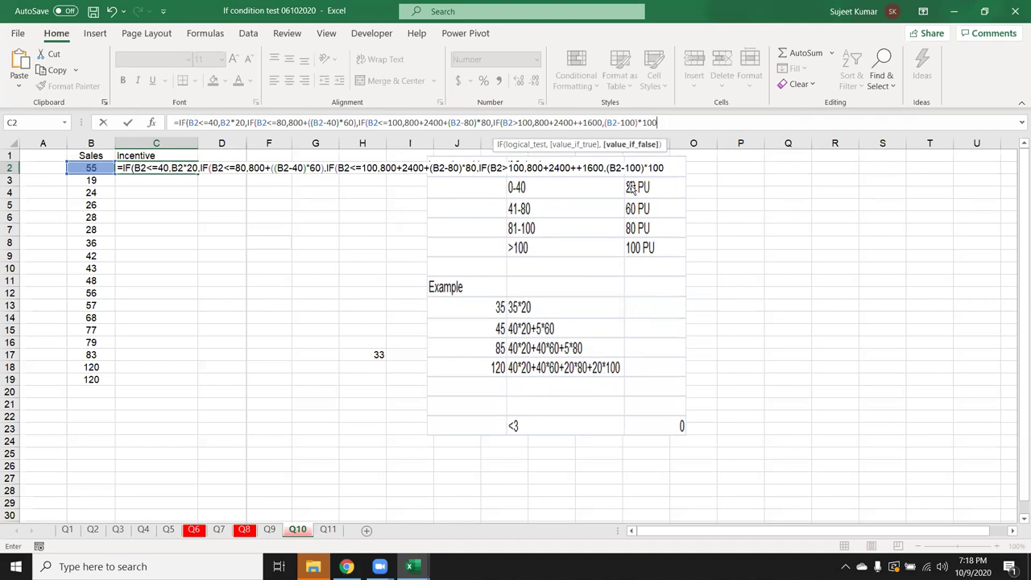
pyautogui.doubleClick(626, 123)
pyautogui.click(583, 123)
pyautogui.press('BackSpace')
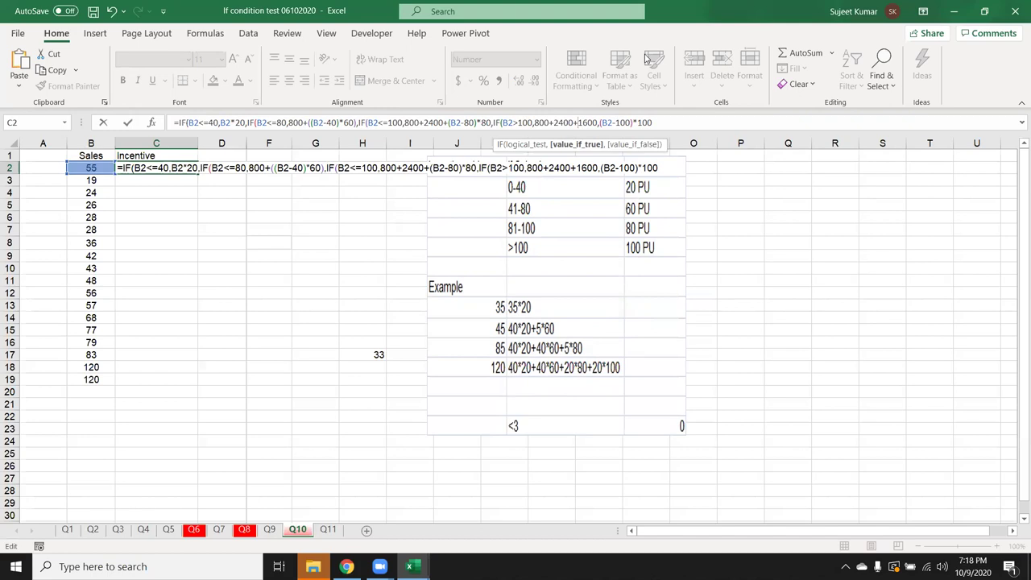
# - Commit the four-tier formula, accept the bracket correction, and fill it down C2:C19
pyautogui.press('Return')
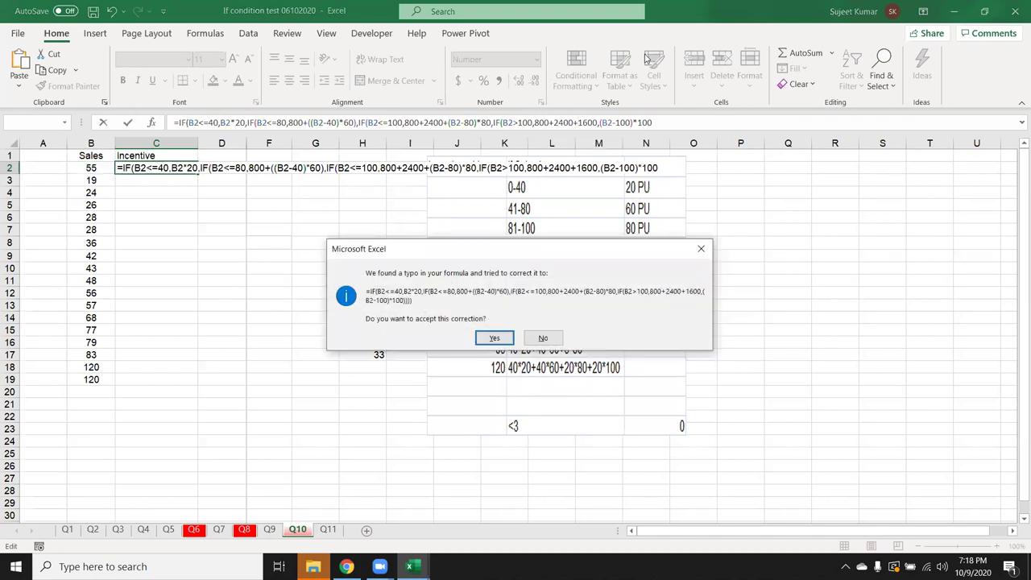
pyautogui.press('Return')
pyautogui.press('Up')
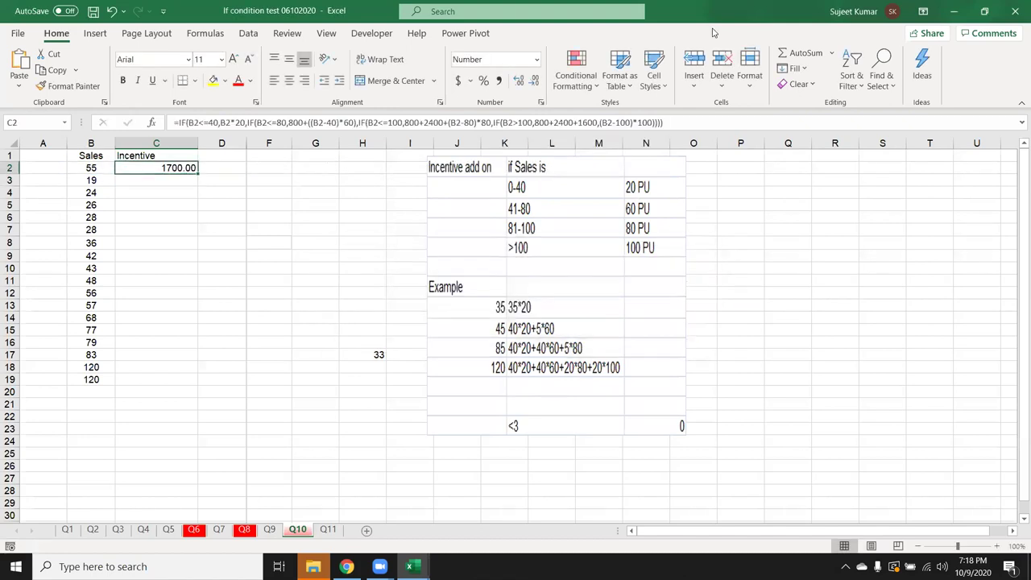
pyautogui.doubleClick(195, 176)
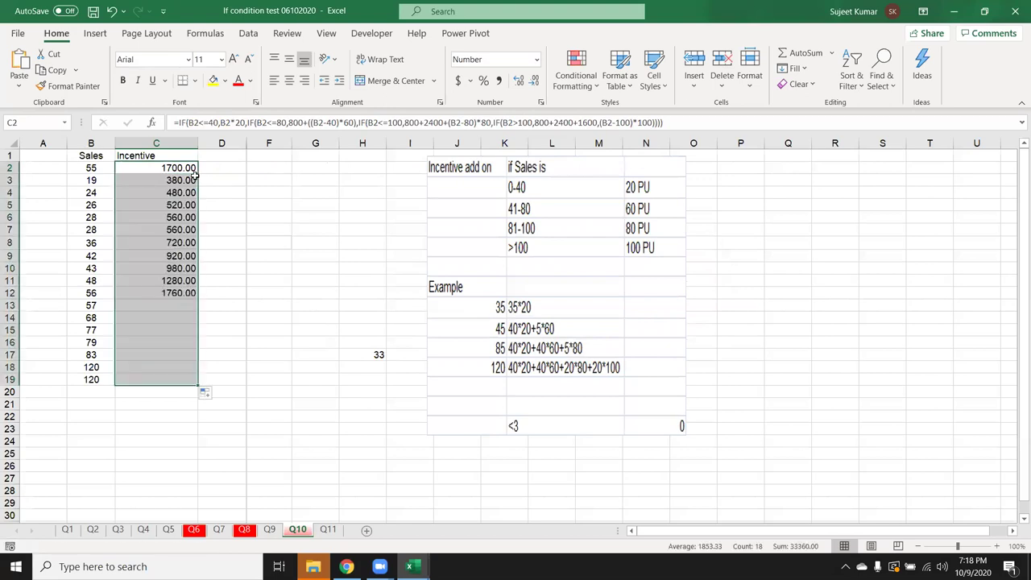
# - Open Evaluate Formula from the Formulas tab for cell C19
pyautogui.click(158, 379)
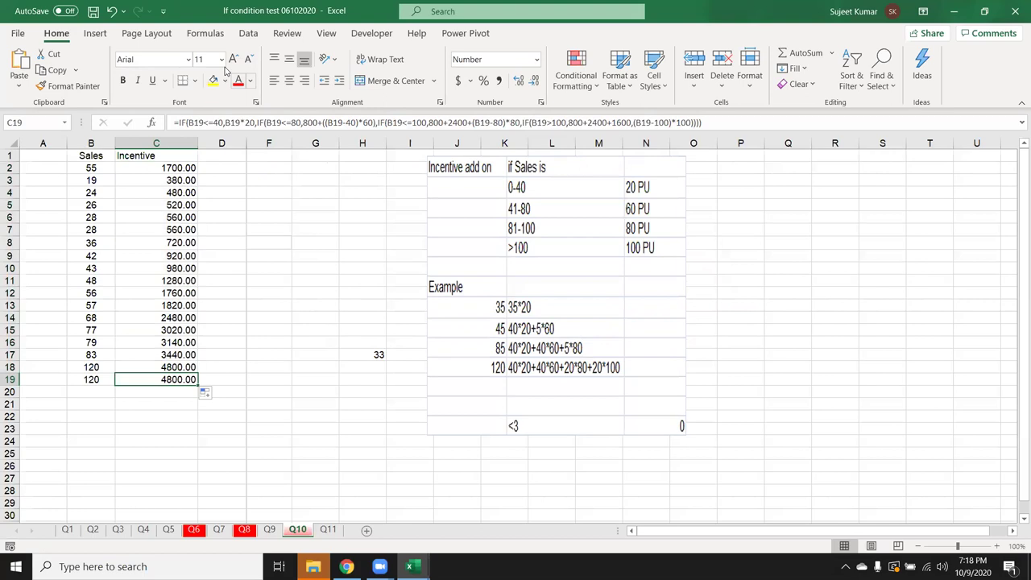
pyautogui.click(205, 33)
pyautogui.click(617, 87)
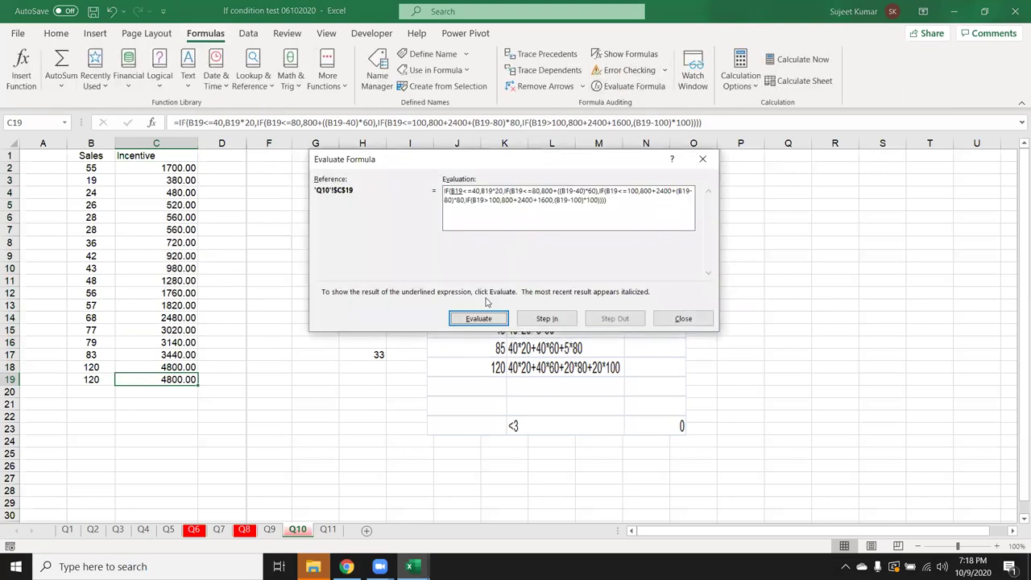
# - Step C19's evaluation through each condition for sales of 120 to the 4800.00 result, then close
pyautogui.click(481, 319)
pyautogui.click(481, 319)
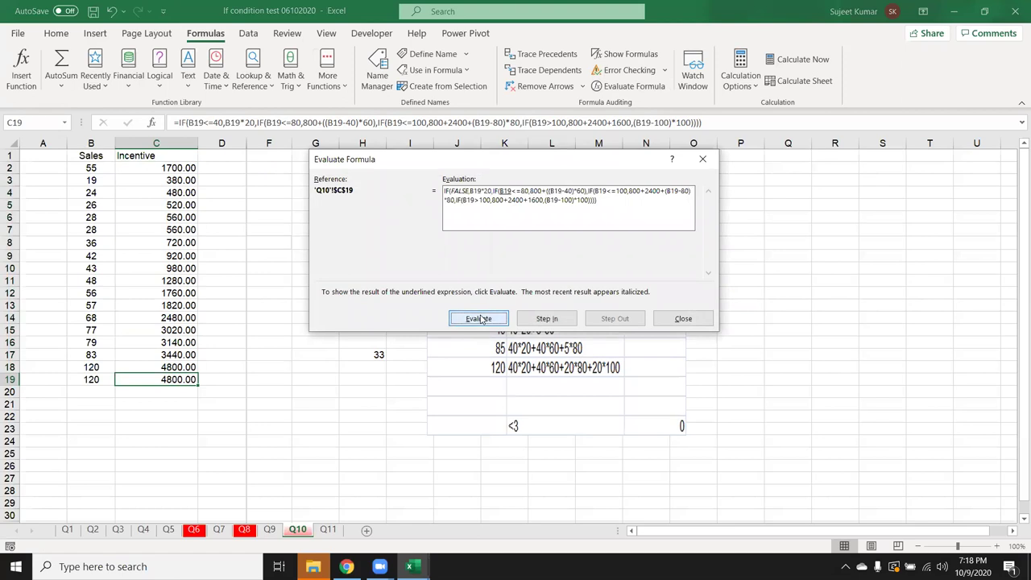
pyautogui.click(482, 319)
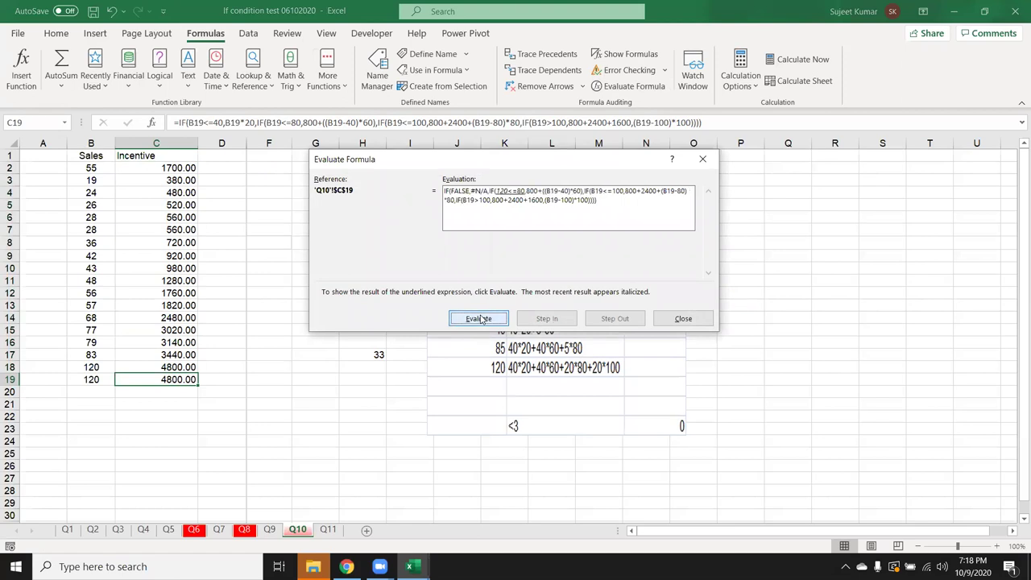
pyautogui.click(481, 320)
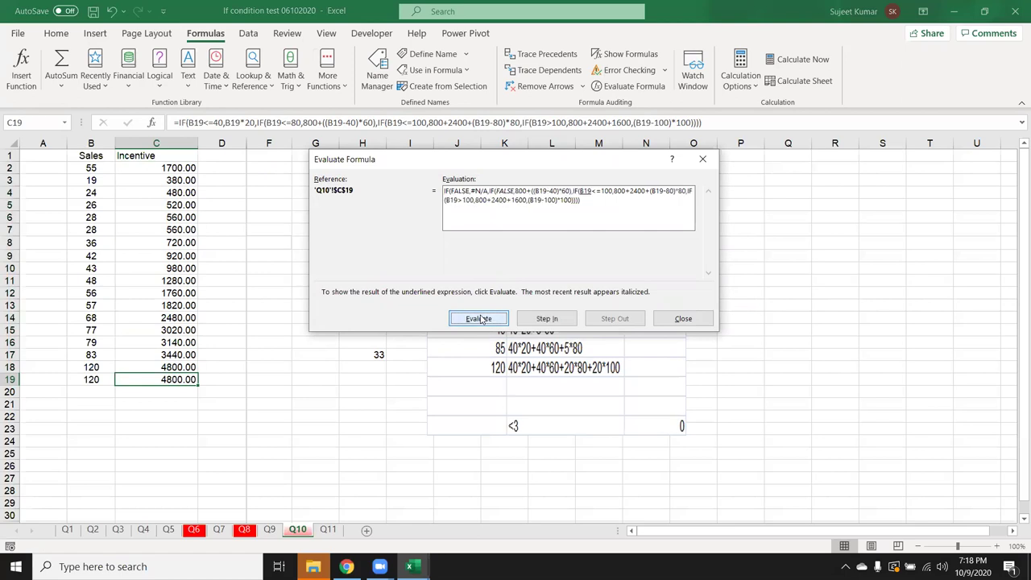
pyautogui.click(482, 319)
pyautogui.click(481, 319)
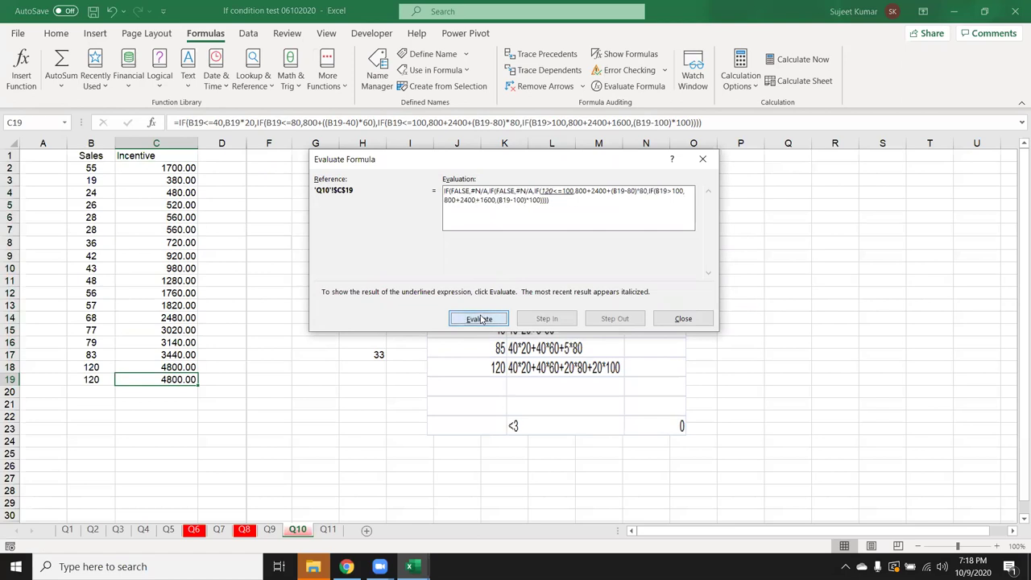
pyautogui.click(481, 318)
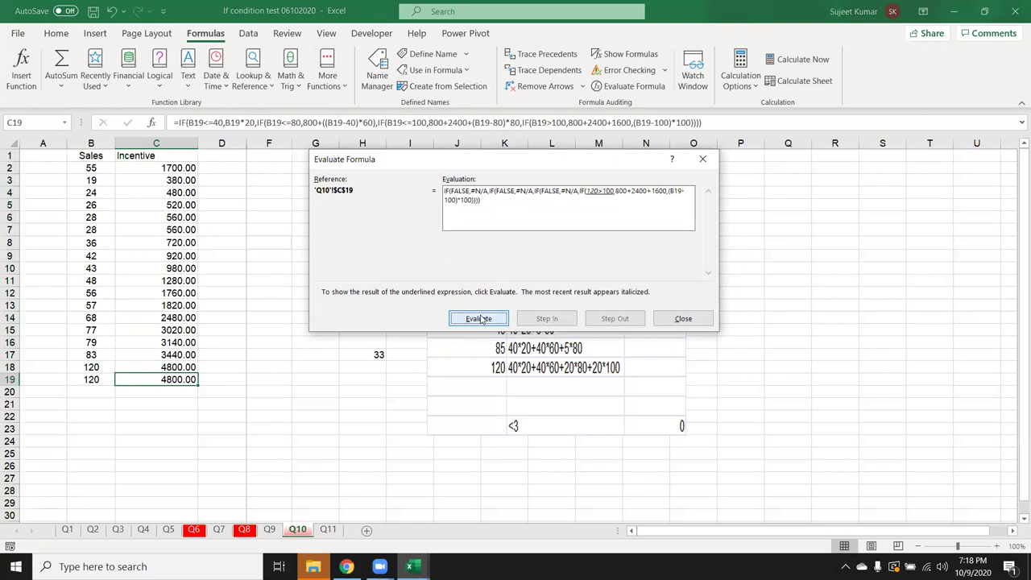
pyautogui.click(481, 319)
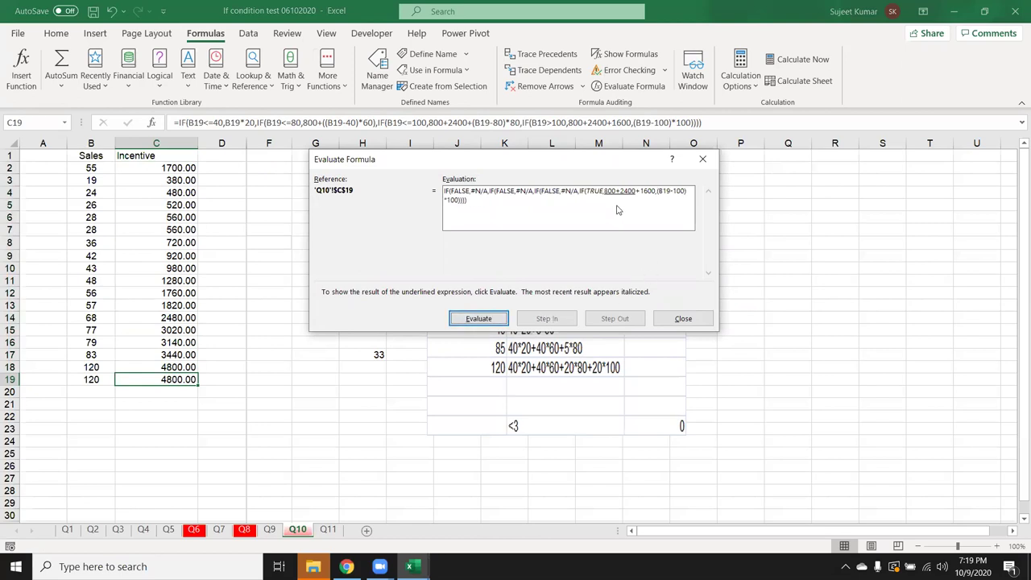
pyautogui.click(481, 320)
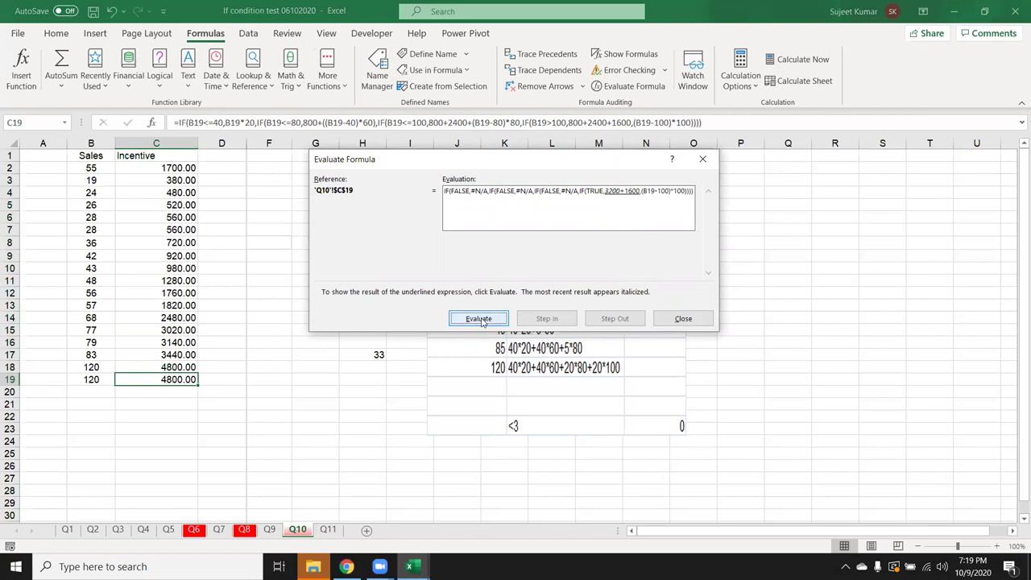
pyautogui.click(481, 319)
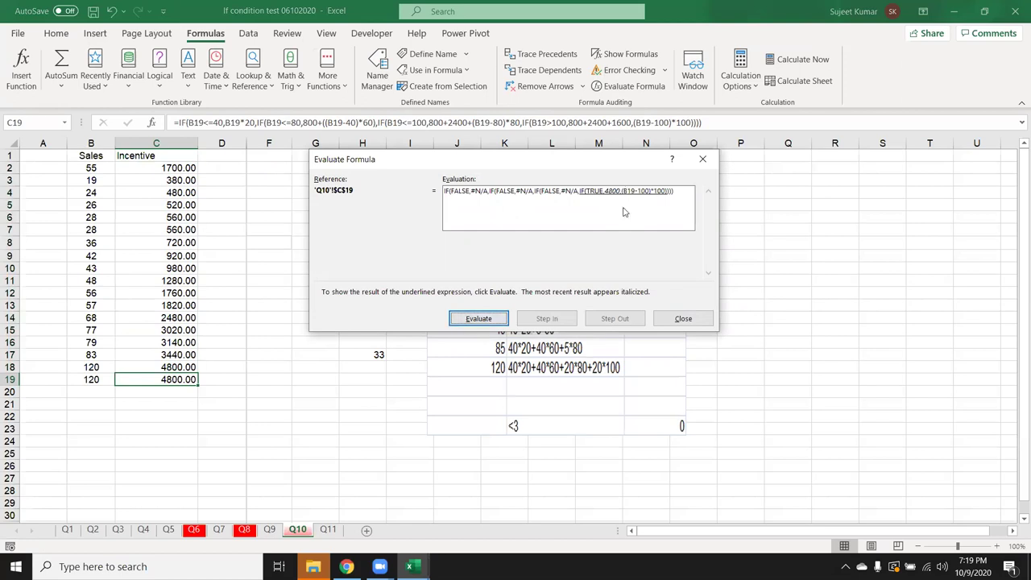
pyautogui.click(487, 320)
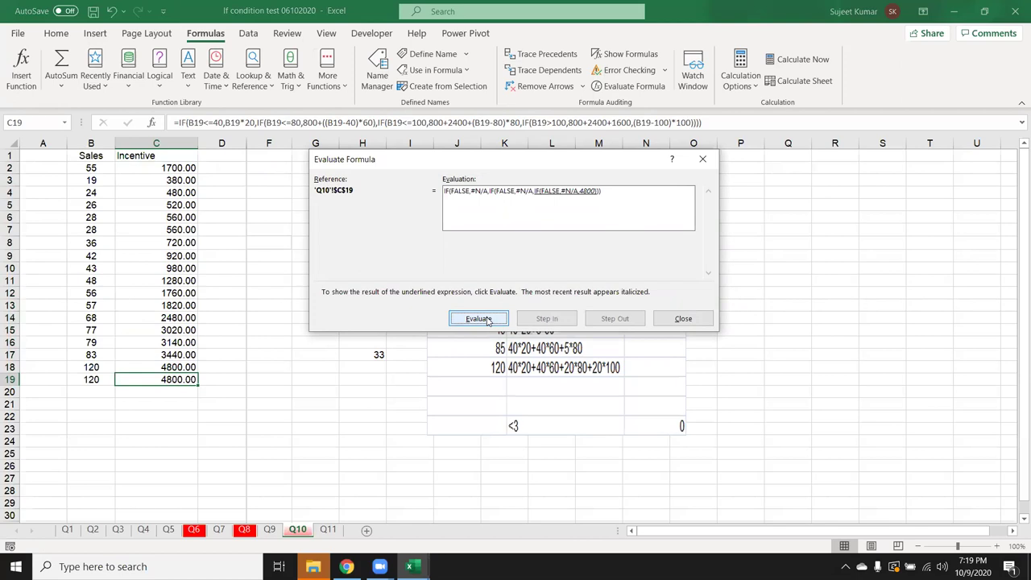
pyautogui.click(487, 320)
pyautogui.click(486, 320)
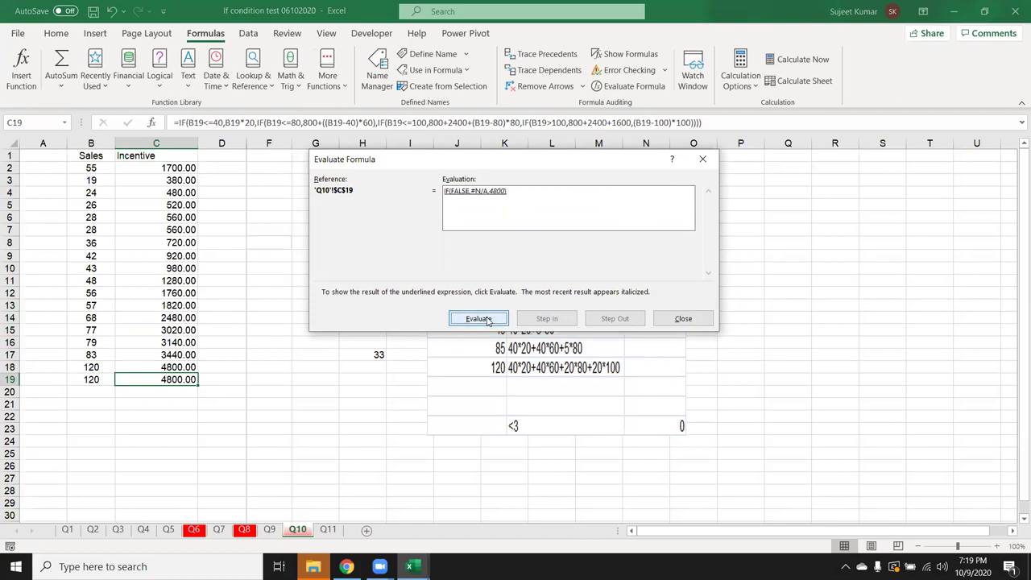
pyautogui.click(486, 321)
pyautogui.click(683, 319)
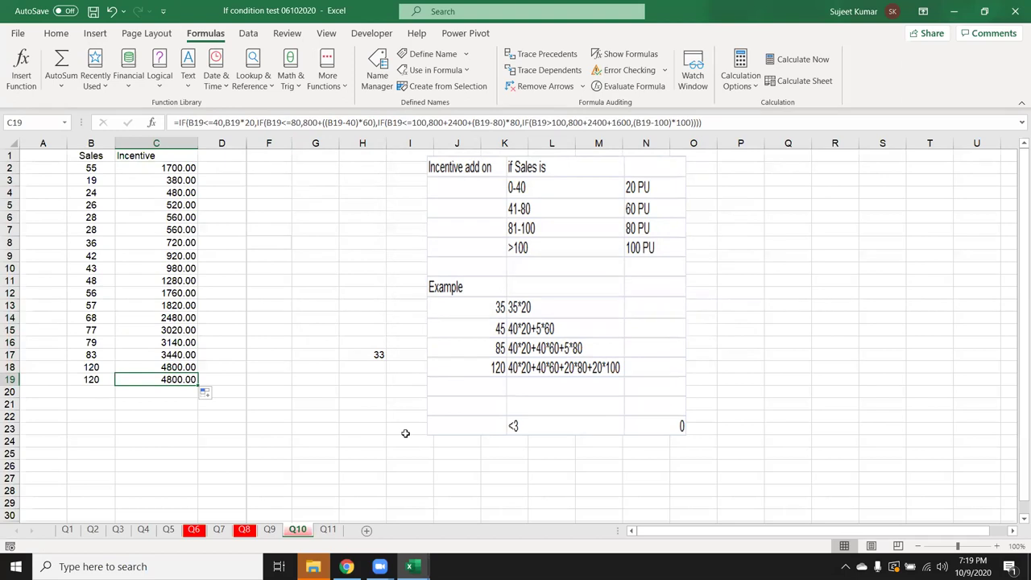
# - On the Q11 sheet, clear the old calculations in E2 through I2
pyautogui.click(326, 529)
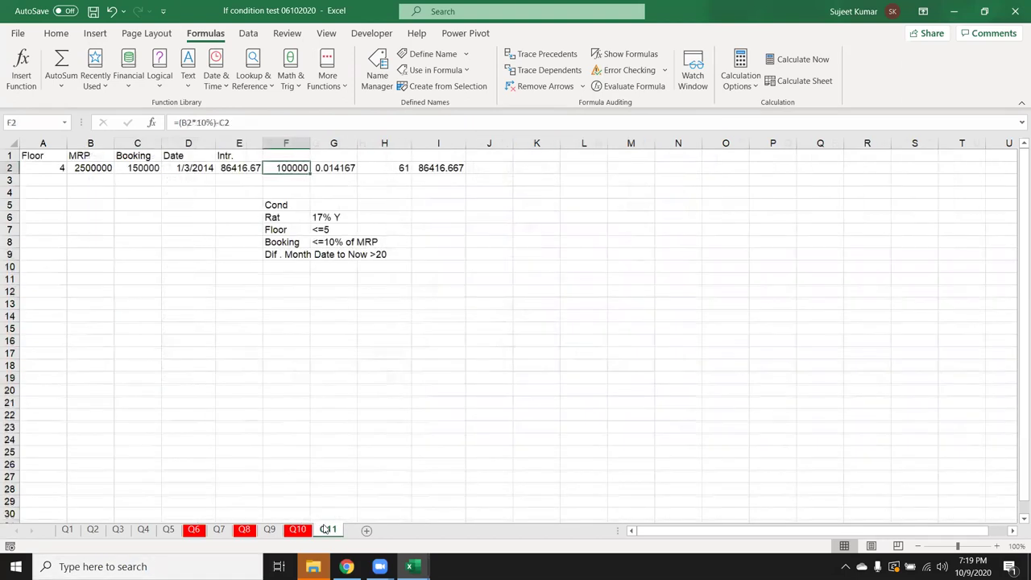
pyautogui.press('Left')
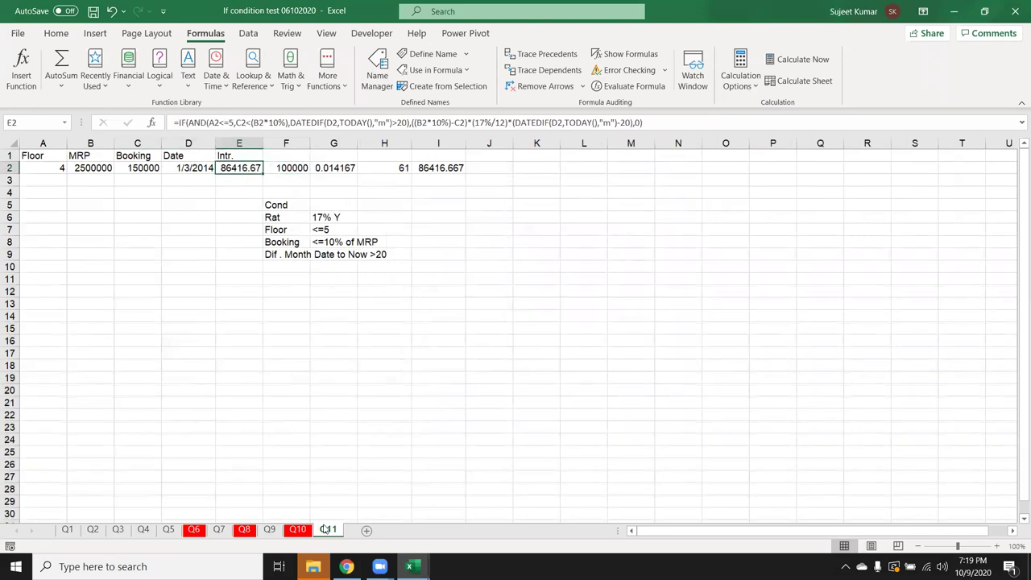
pyautogui.hotkey('shift', 'Right')
pyautogui.hotkey('shift', 'Right')
pyautogui.hotkey('shift', 'Right')
pyautogui.hotkey('shift', 'Right')
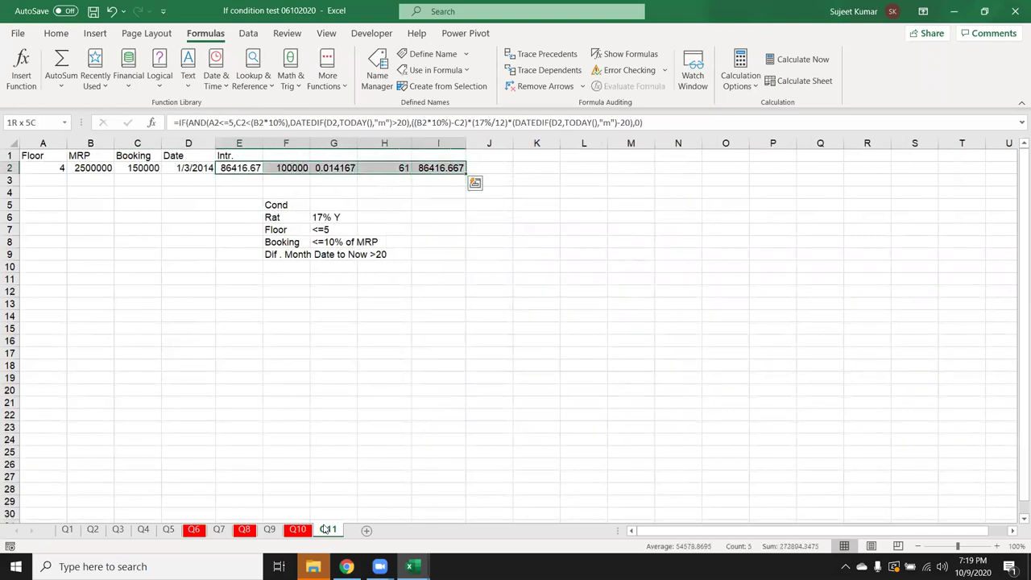
pyautogui.press('Delete')
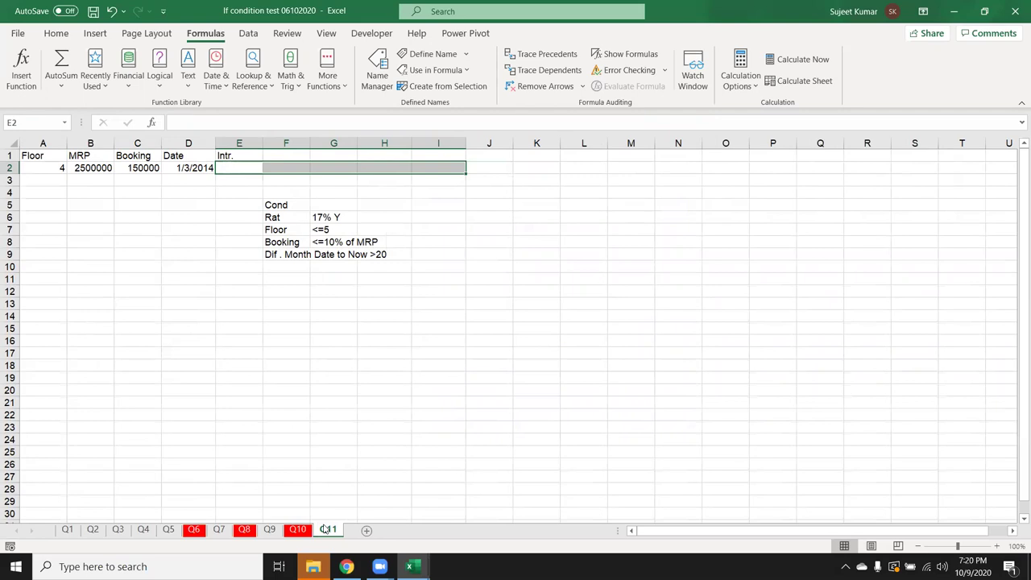
pyautogui.click(94, 169)
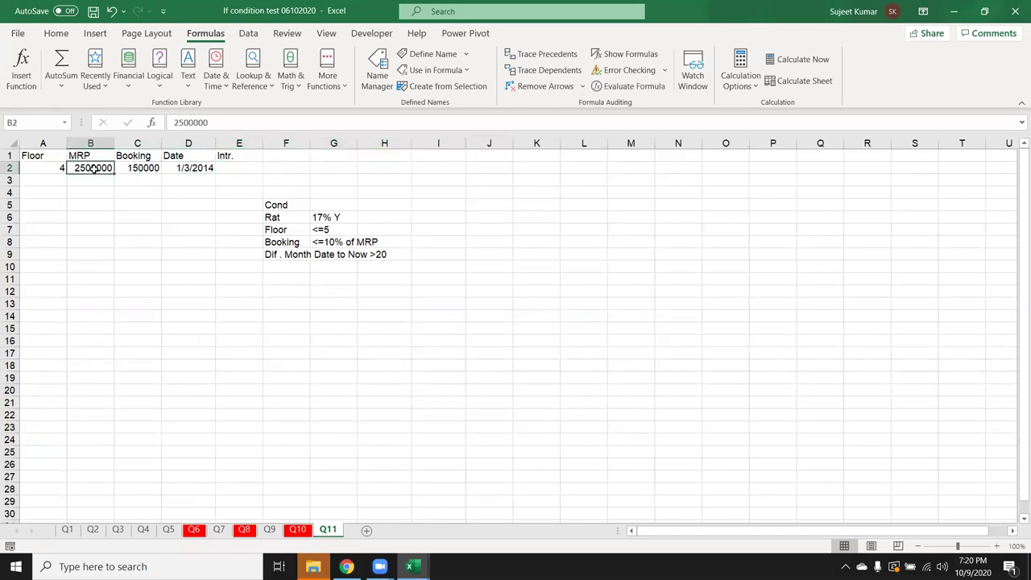
pyautogui.click(119, 190)
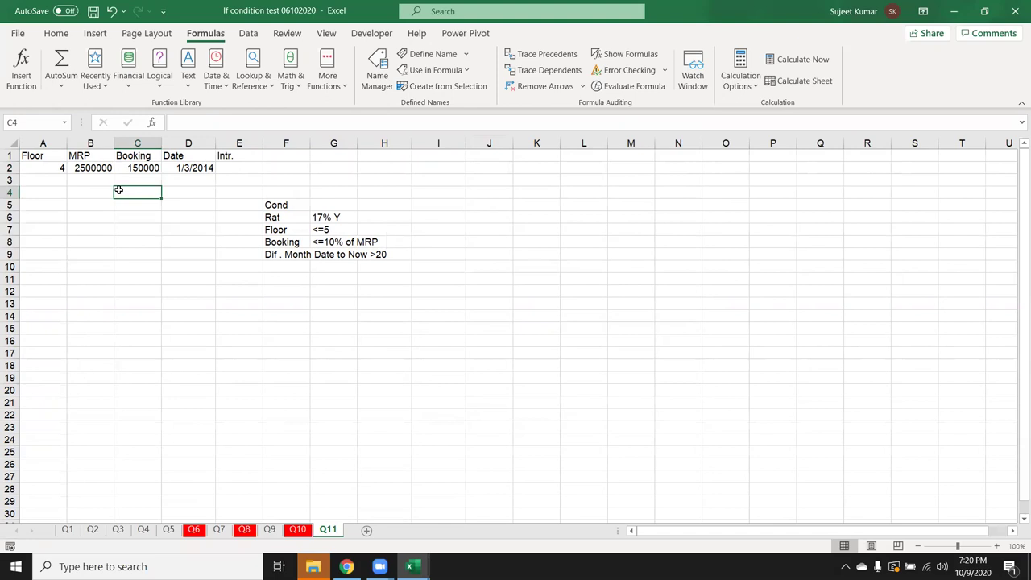
pyautogui.click(50, 171)
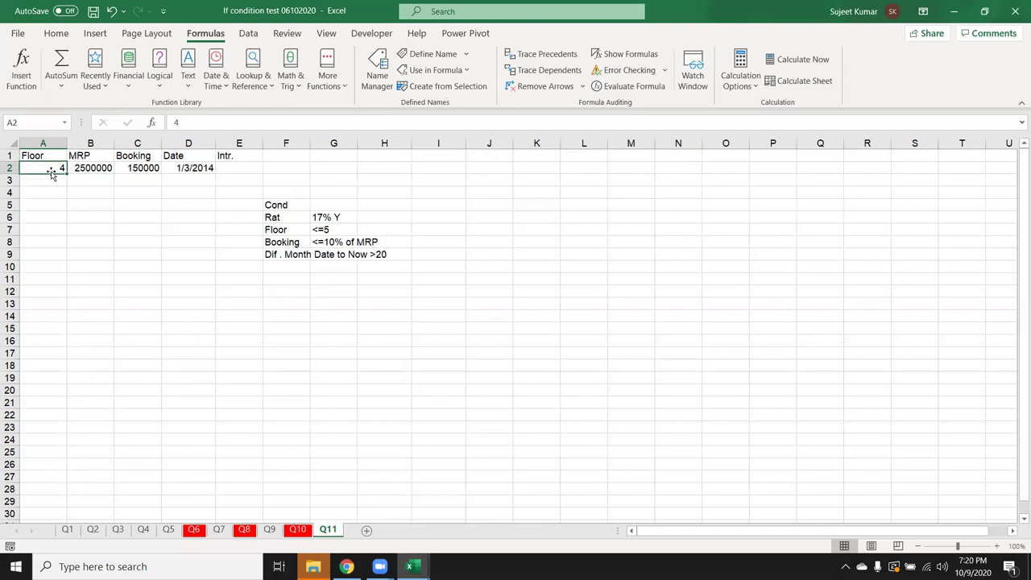
pyautogui.click(83, 165)
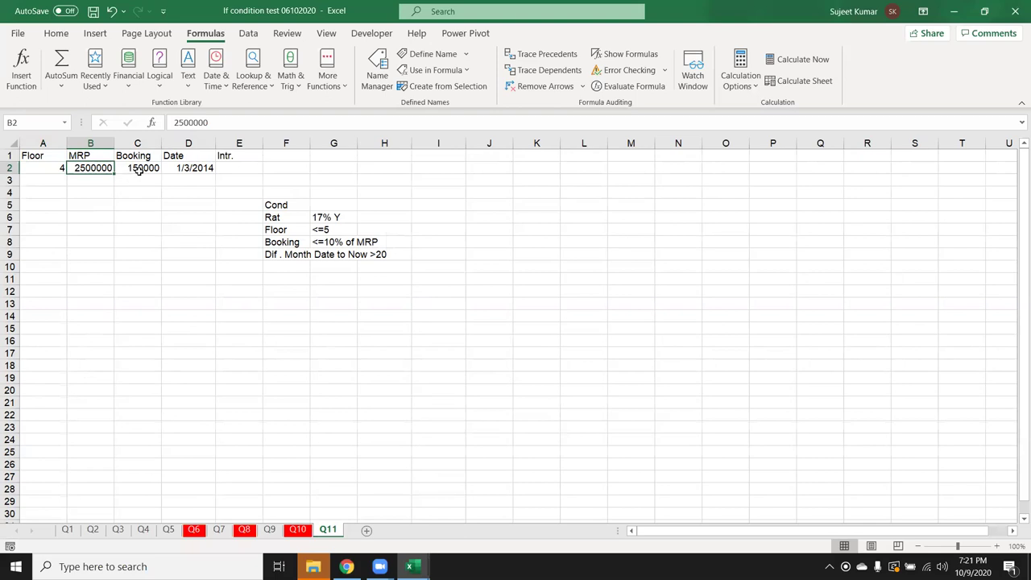
pyautogui.click(139, 174)
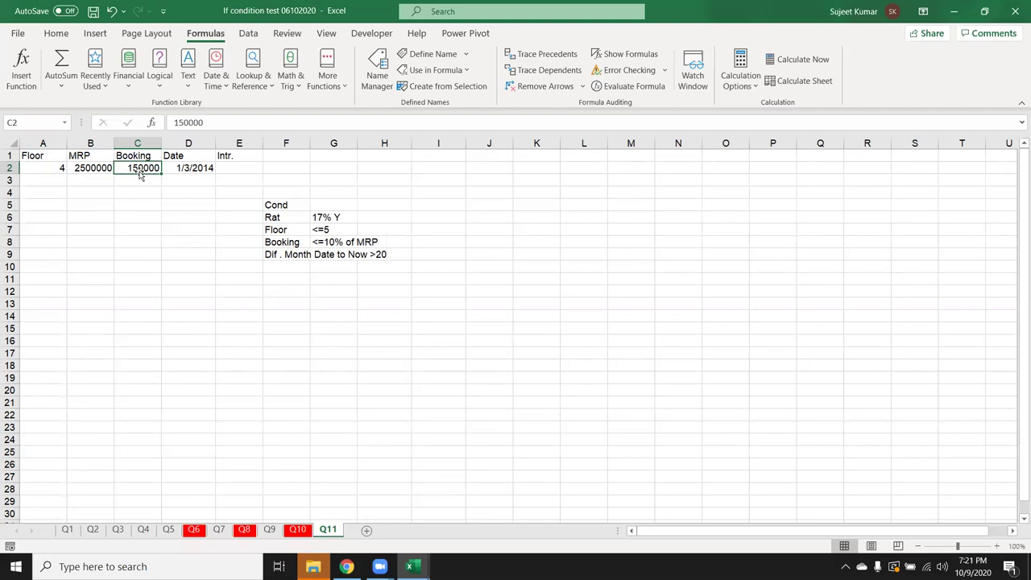
pyautogui.click(348, 218)
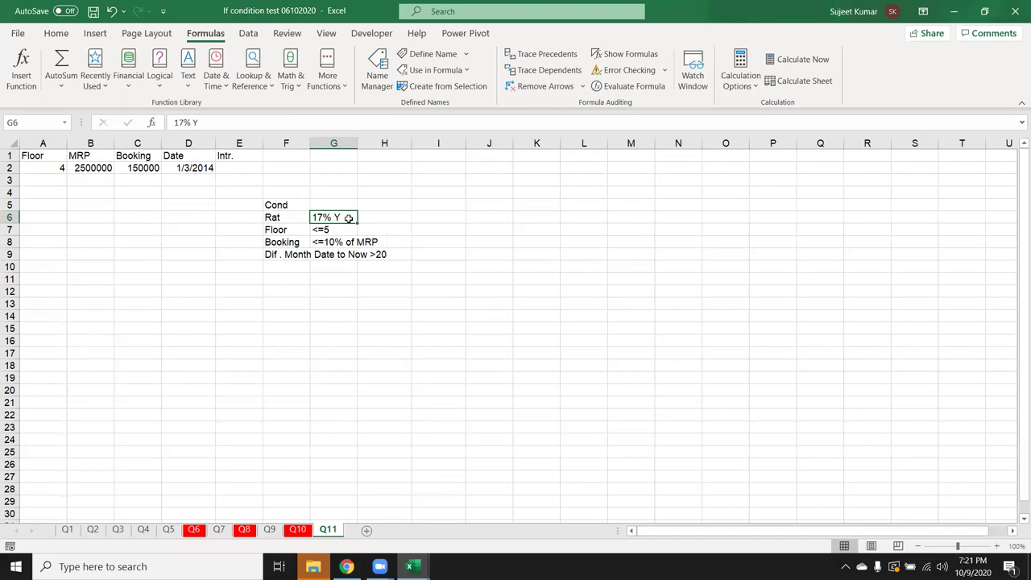
pyautogui.click(200, 165)
pyautogui.click(222, 123)
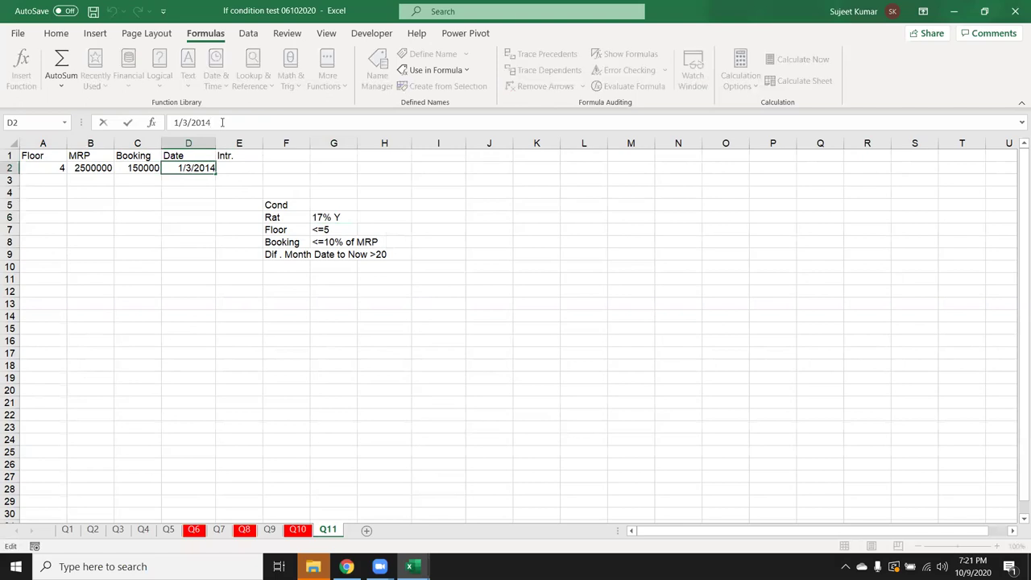
# - Change the year of the D2 booking date to 2018, making it 1/3/2018
pyautogui.press('BackSpace')
pyautogui.write('8')
pyautogui.press('Return')
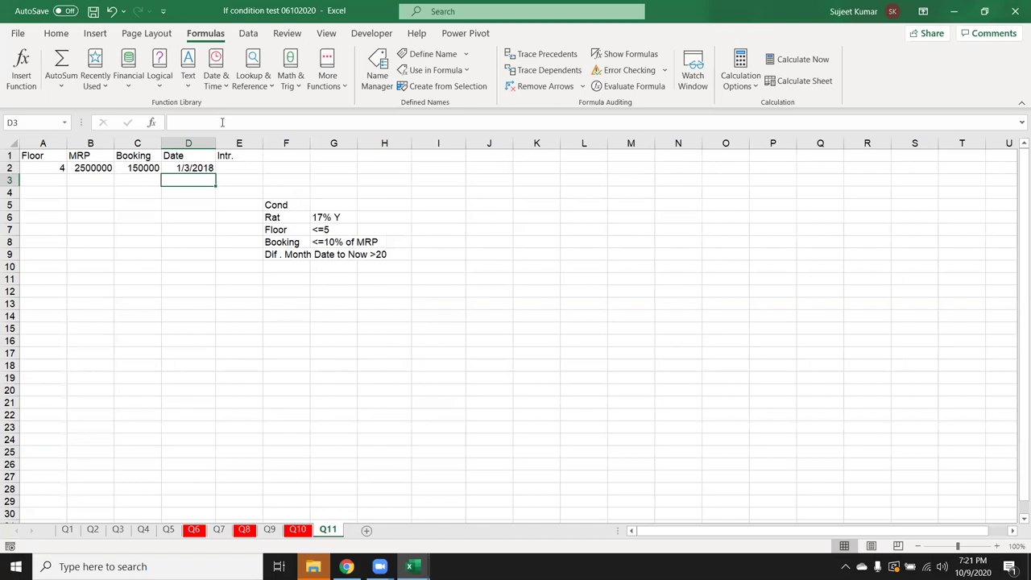
# - Check the booking amount in C2 and the E2 interest cell, then select C4
pyautogui.click(130, 164)
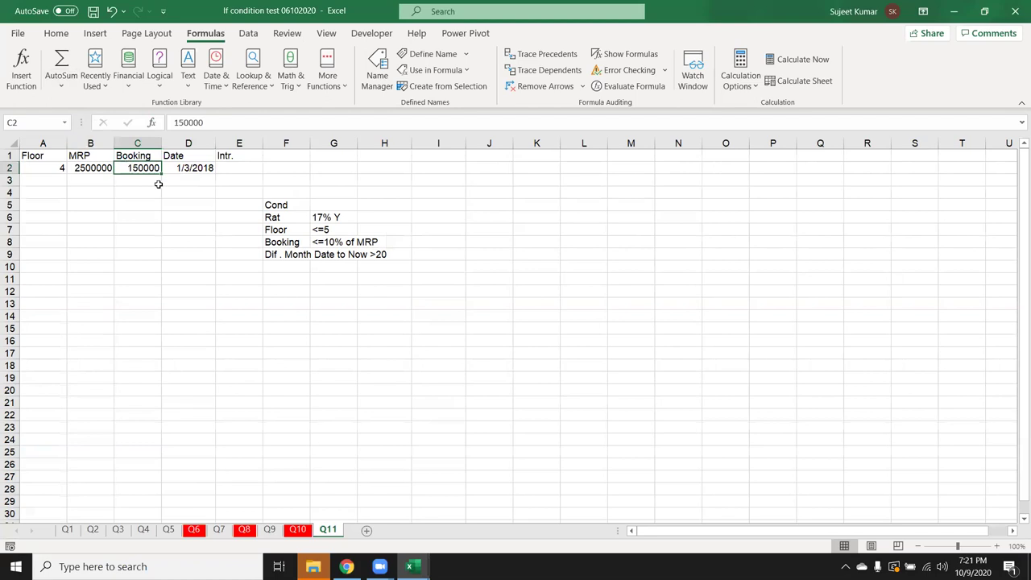
pyautogui.click(226, 168)
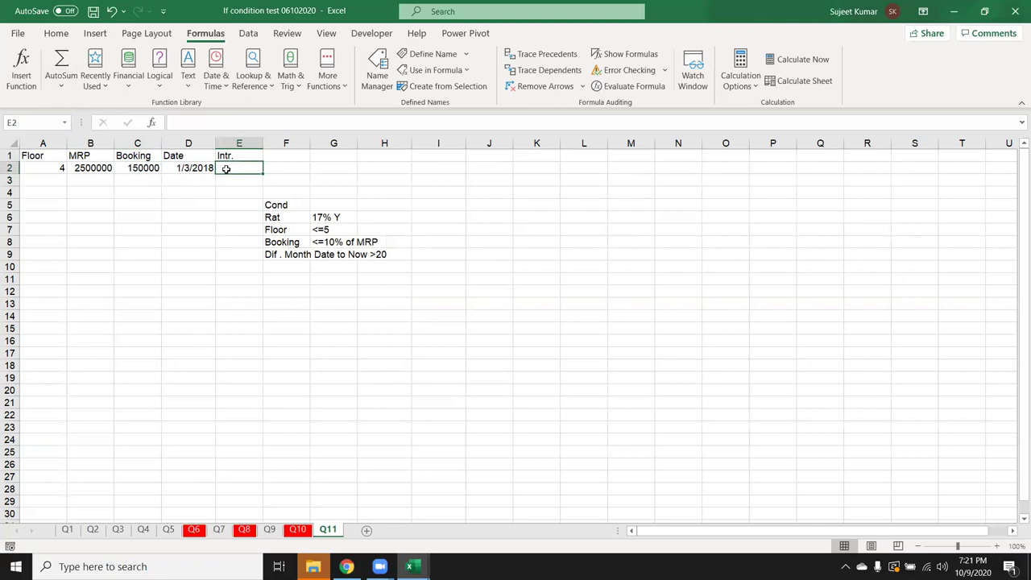
pyautogui.click(131, 192)
# - Enter 100000 in C4
pyautogui.write('10000')
pyautogui.press('BackSpace')
pyautogui.press('BackSpace')
pyautogui.press('BackSpace')
pyautogui.press('BackSpace')
pyautogui.press('BackSpace')
pyautogui.write('1000')
pyautogui.write('00')
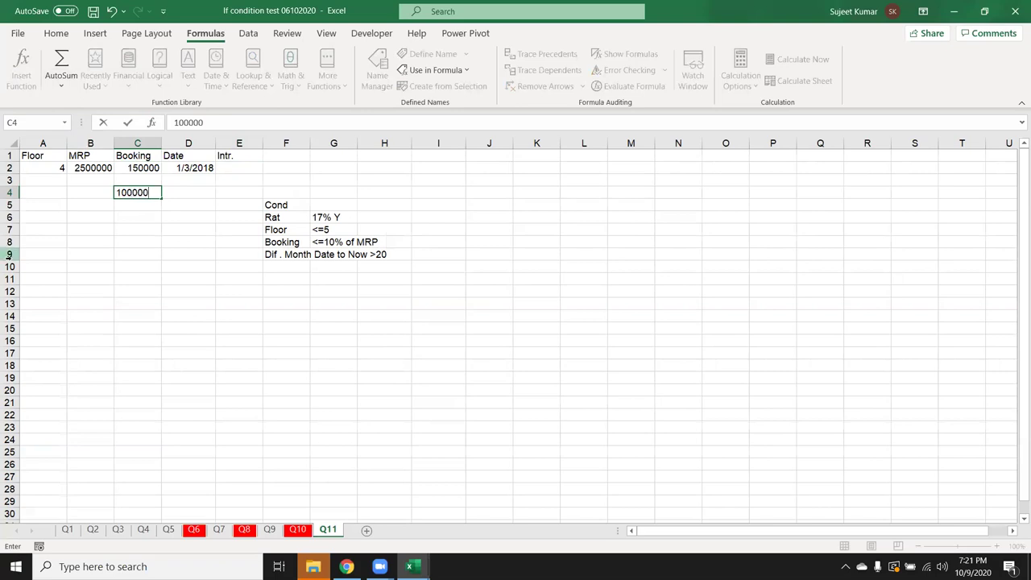
pyautogui.press('Return')
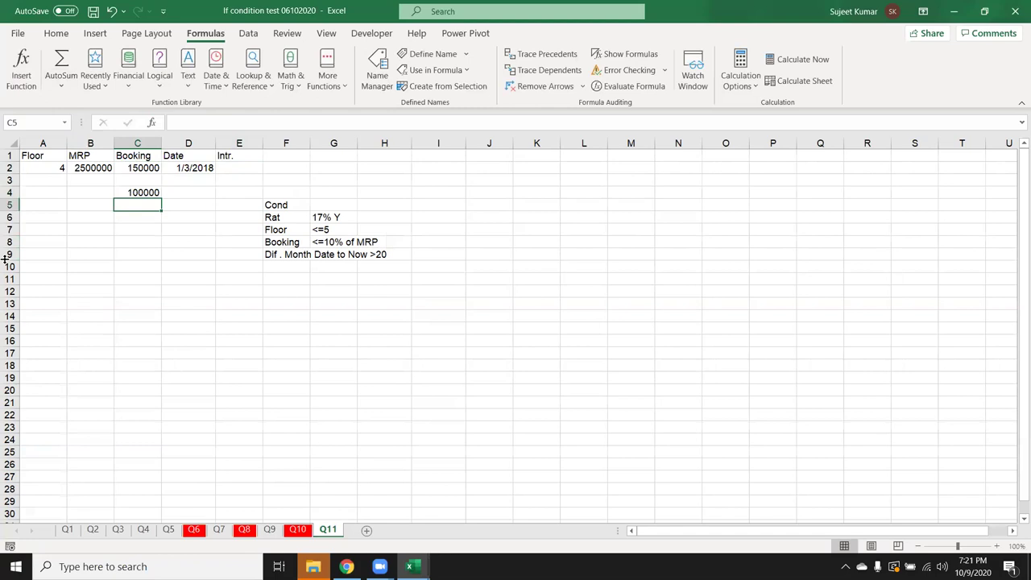
# - Insert today's date (10/9/2020) into D3 with Ctrl+;
pyautogui.press('Up')
pyautogui.press('Up')
pyautogui.press('Up')
pyautogui.press('Right')
pyautogui.press('Right')
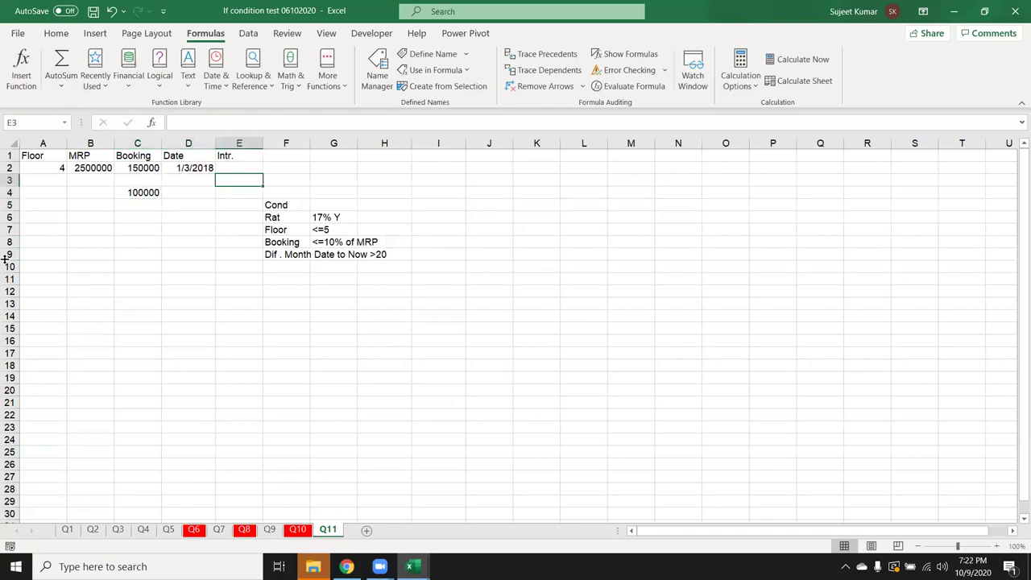
pyautogui.press('Left')
pyautogui.press('Down')
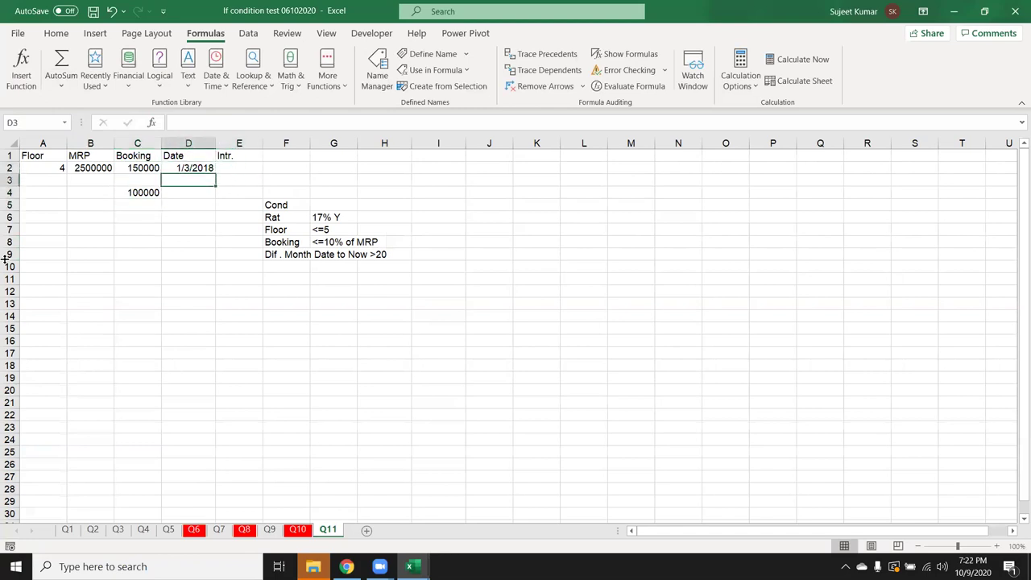
pyautogui.hotkey('ctrl', ';')
pyautogui.press('Return')
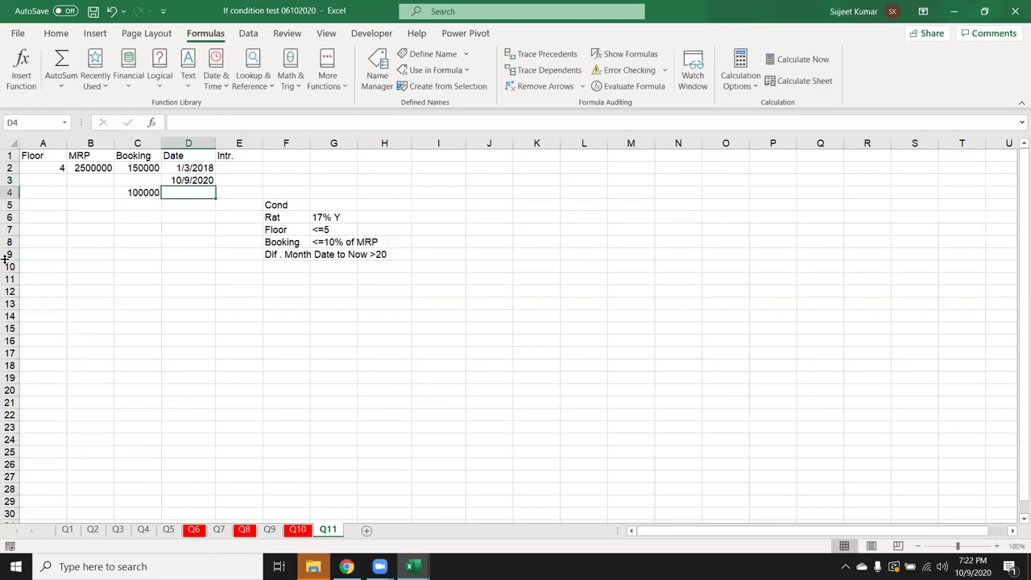
# - Add =D3-D2 in D4 (1010 days) and =D4/30 in D5 (33.666667 months)
pyautogui.write('=')
pyautogui.press('Up')
pyautogui.write('-')
pyautogui.press('Up')
pyautogui.press('Up')
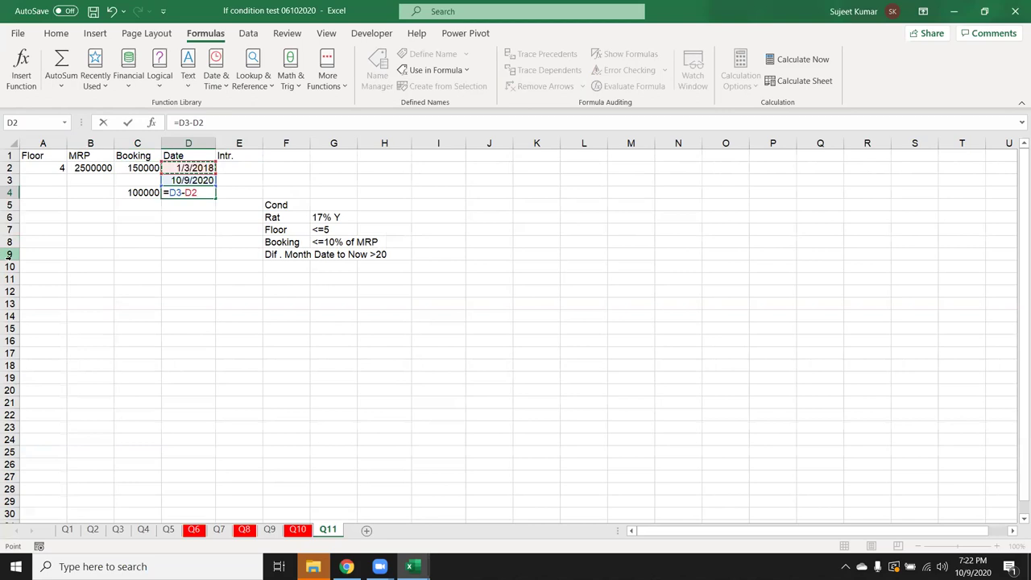
pyautogui.press('Return')
pyautogui.write('=')
pyautogui.press('Up')
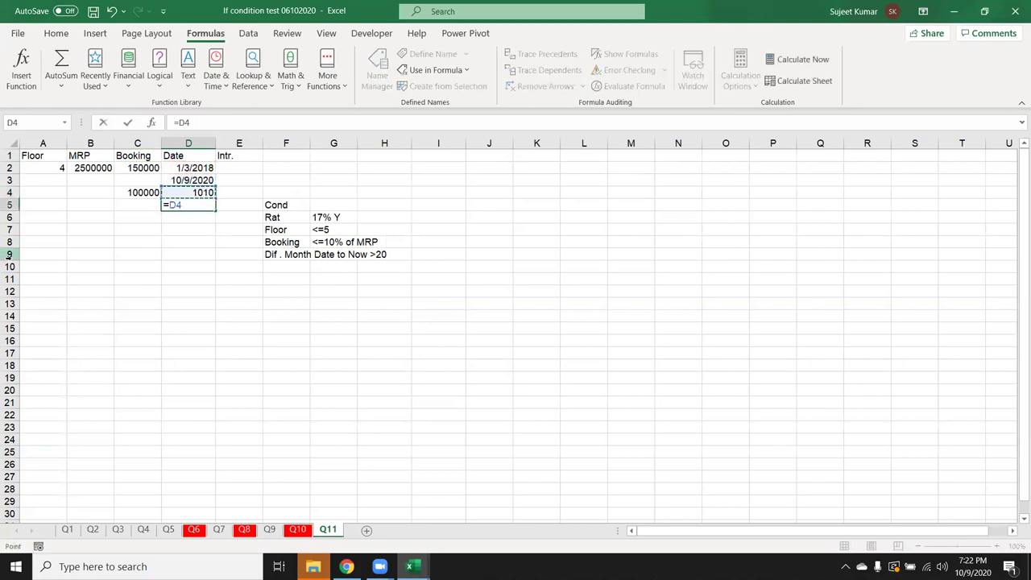
pyautogui.write('/30')
pyautogui.press('Return')
pyautogui.press('Up')
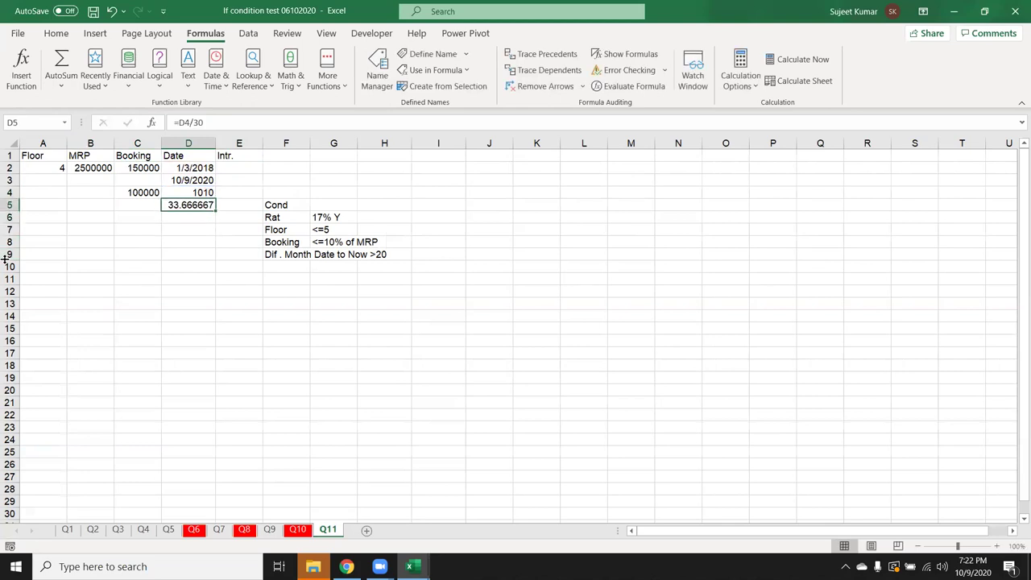
pyautogui.click(85, 238)
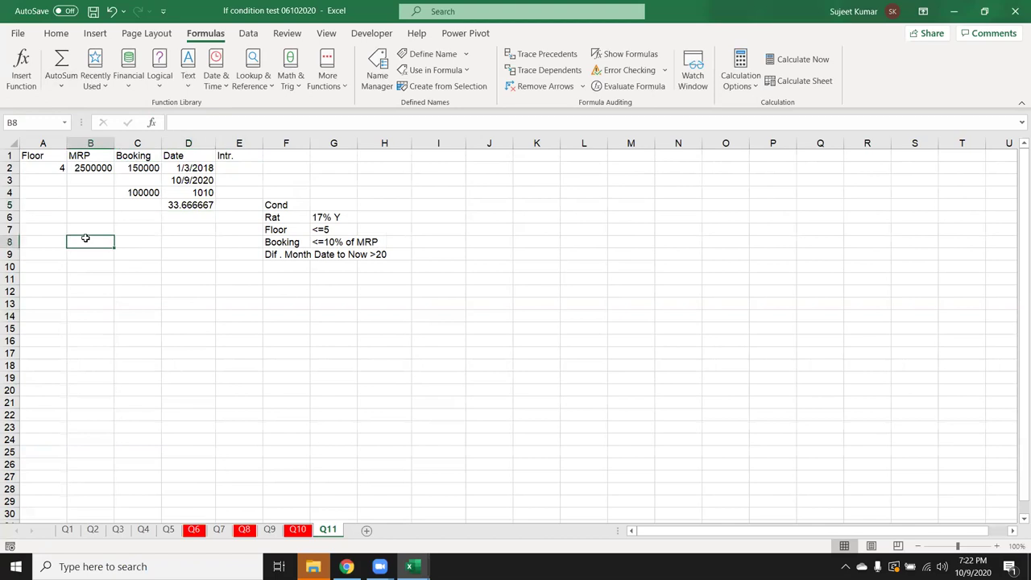
# - Enter 13 months in D6 and the monthly rate =17%/12 in D7
pyautogui.click(177, 214)
pyautogui.write('13')
pyautogui.press('Return')
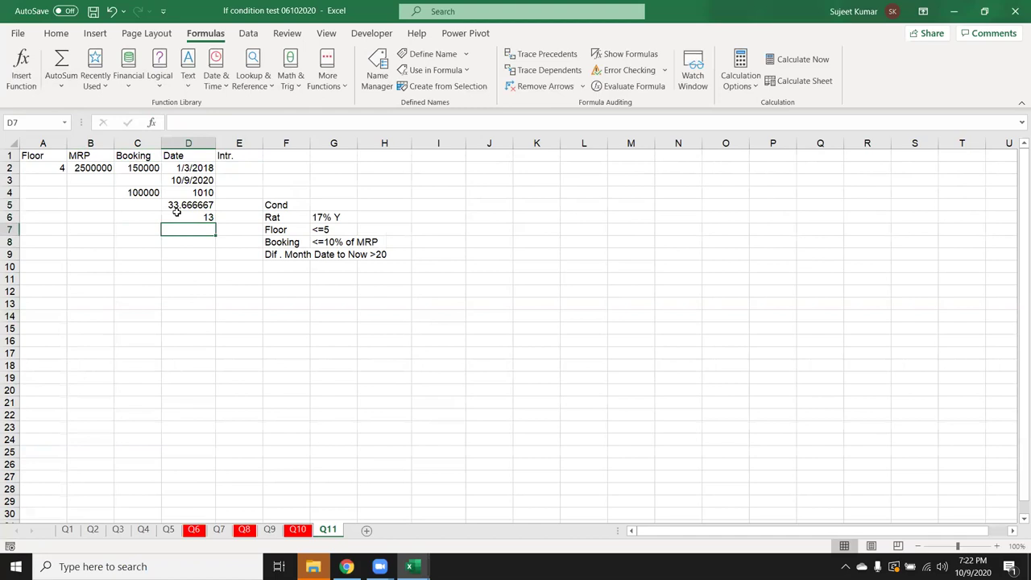
pyautogui.write('=17%')
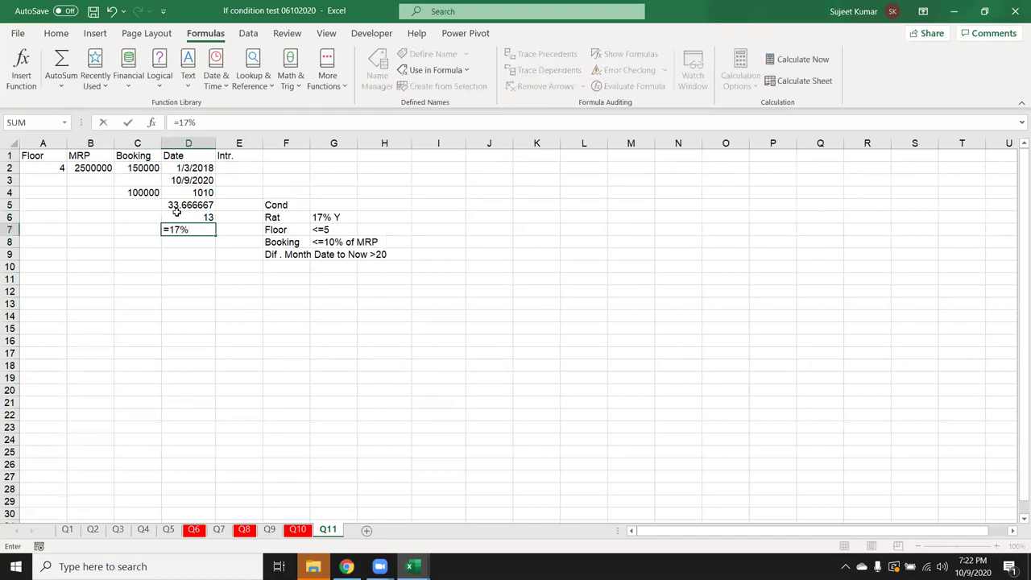
pyautogui.write('/12')
pyautogui.press('Return')
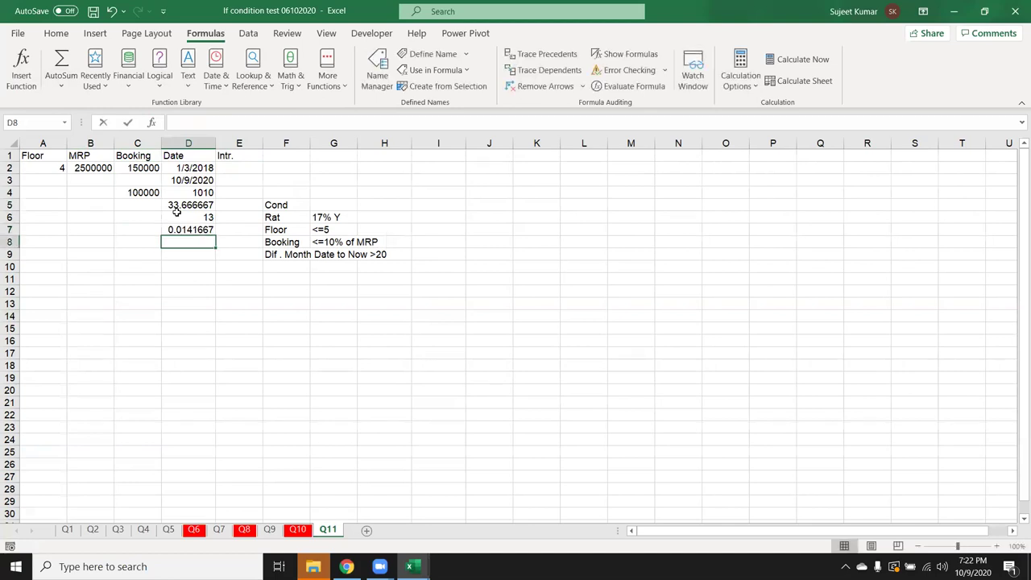
# - Calculate interest =C4*D7*D6 in D8, giving 18416.667
pyautogui.write('=')
pyautogui.click(139, 192)
pyautogui.write('*')
pyautogui.click(198, 230)
pyautogui.write('*')
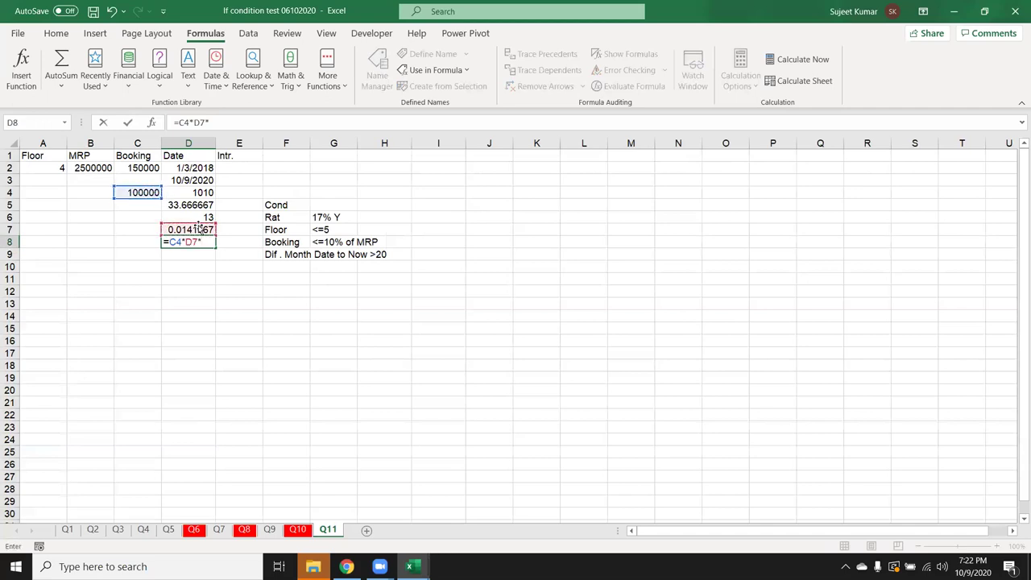
pyautogui.click(196, 217)
pyautogui.press('Return')
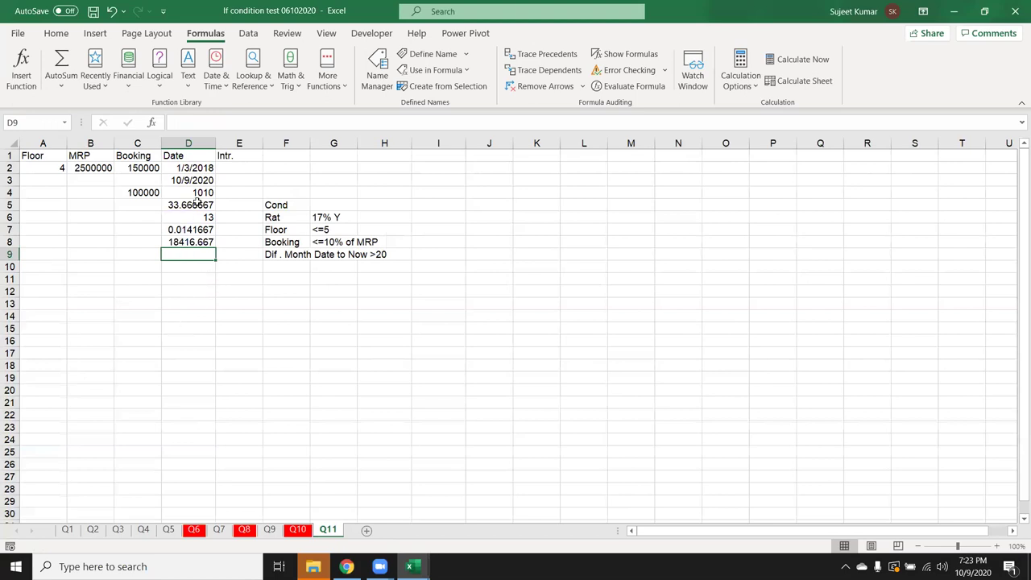
pyautogui.click(227, 202)
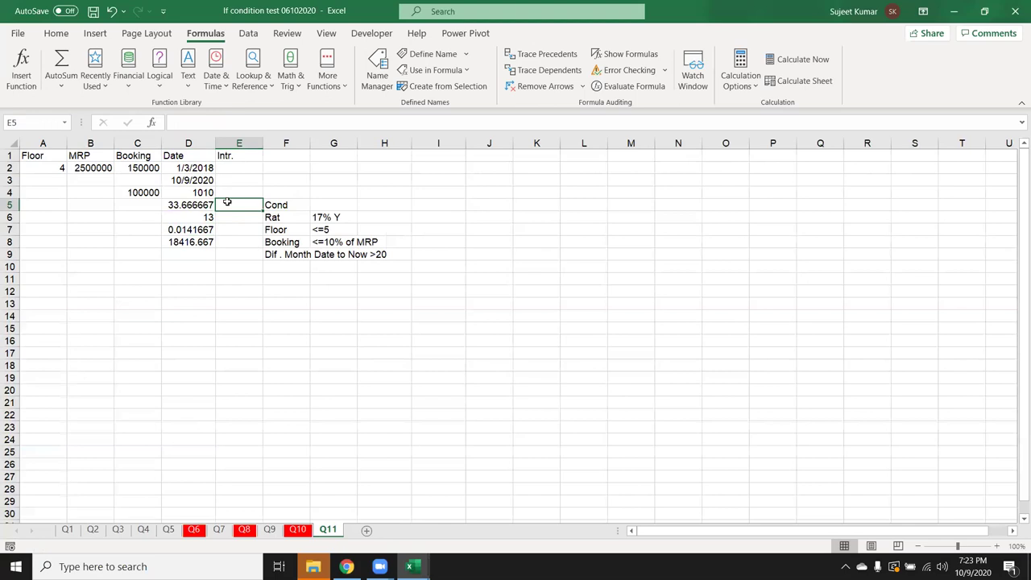
pyautogui.click(208, 216)
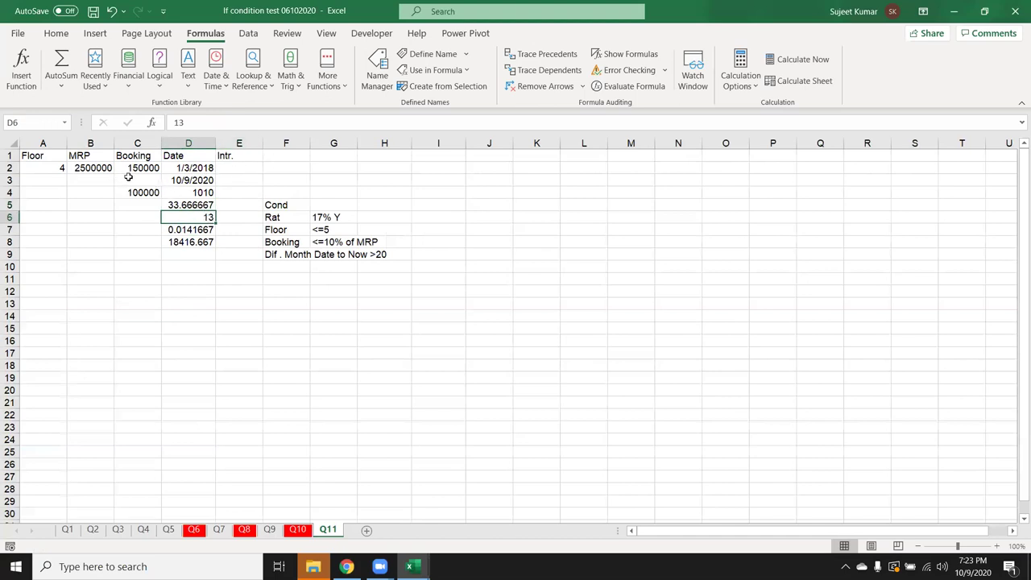
# - Clear the scratch values in C3:D9 and start E2 with =IF(AND(
pyautogui.moveTo(128, 177); pyautogui.dragTo(192, 253)
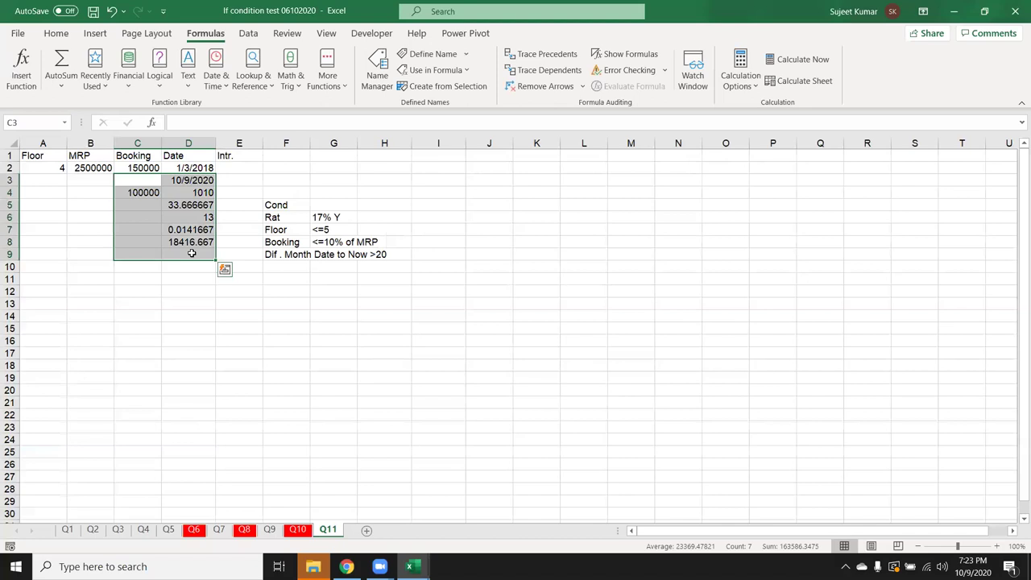
pyautogui.press('Delete')
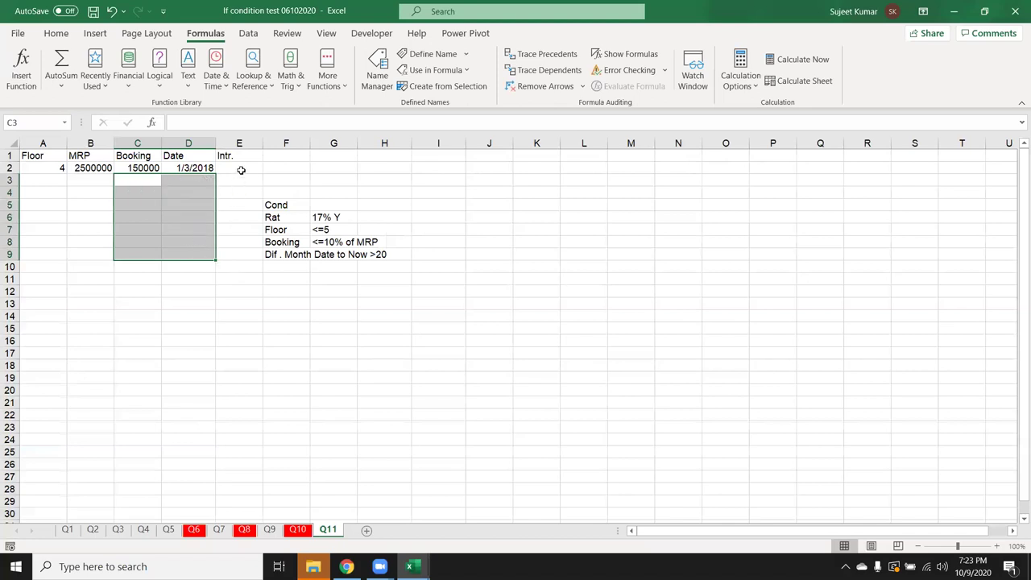
pyautogui.click(241, 169)
pyautogui.write('=')
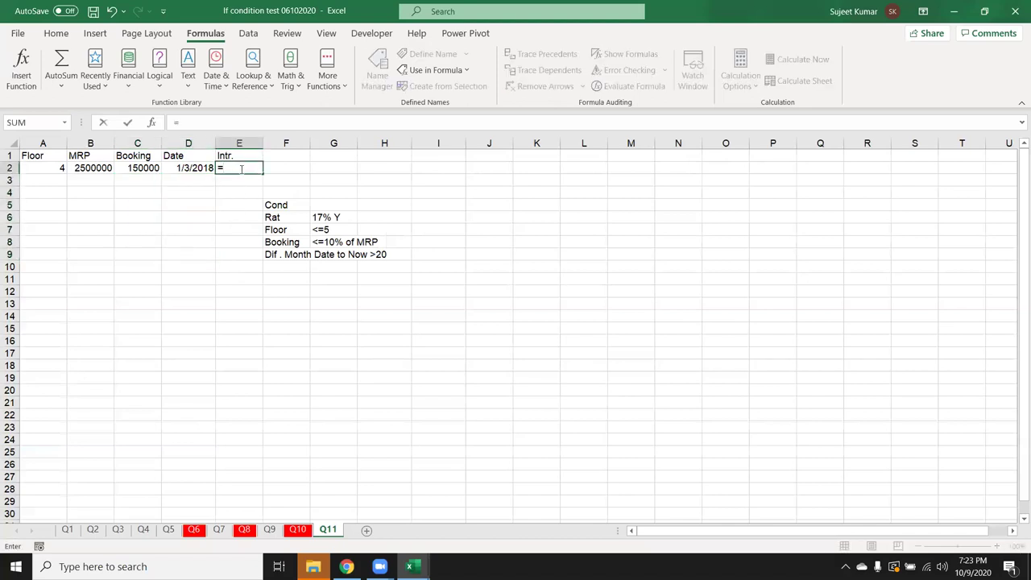
pyautogui.write('IF(')
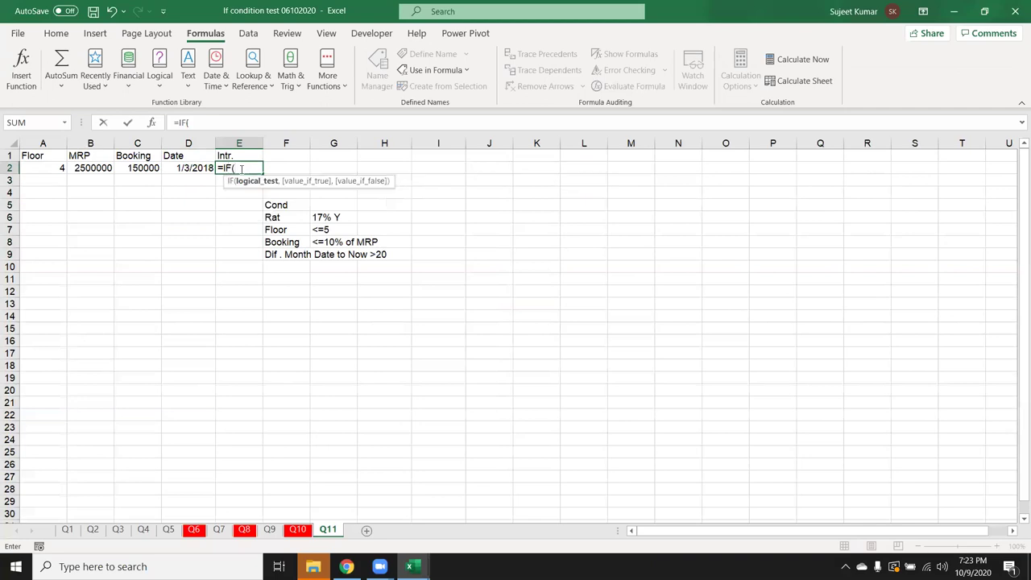
pyautogui.write('and')
pyautogui.press('Tab')
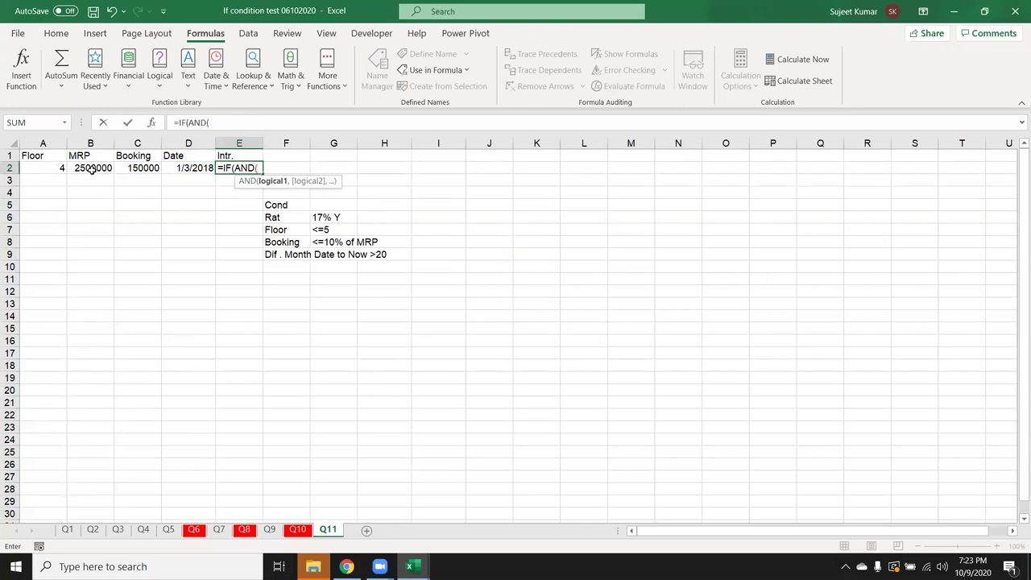
# - Enter the first condition C2<(B2*10%) and begin a TODAY-based second condition
pyautogui.click(131, 167)
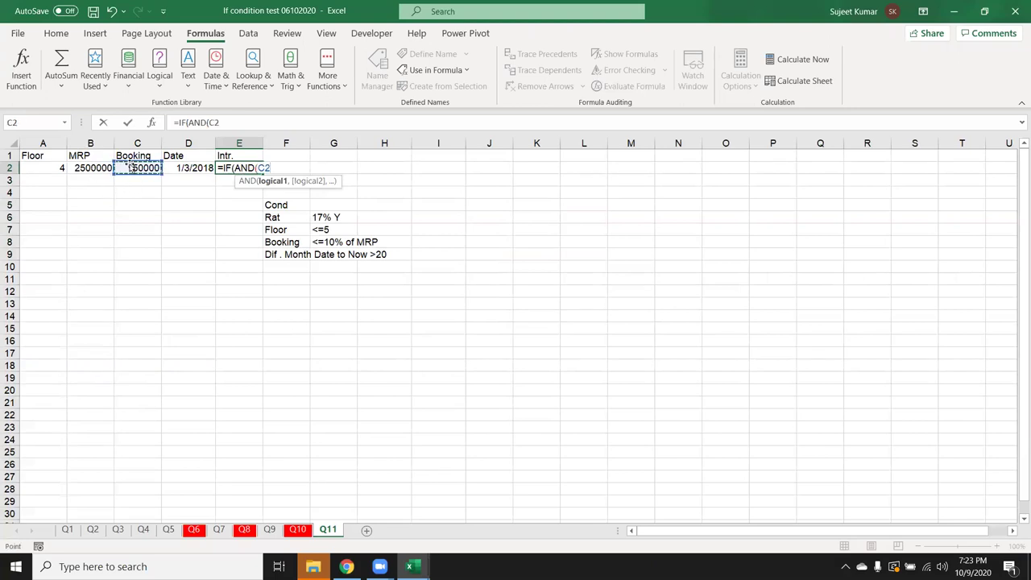
pyautogui.write('<(')
pyautogui.click(82, 169)
pyautogui.write('*10')
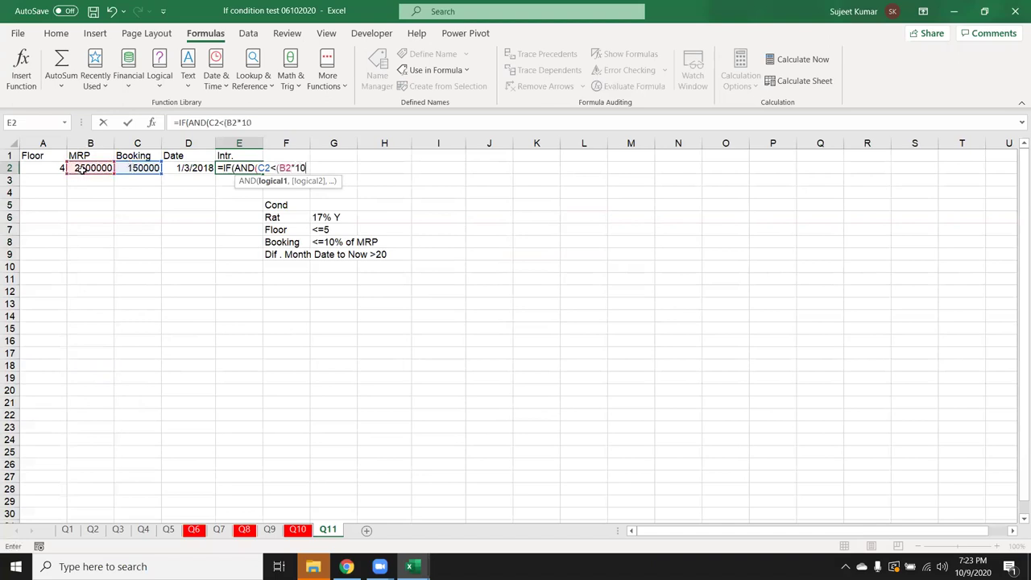
pyautogui.write('%)')
pyautogui.write(',')
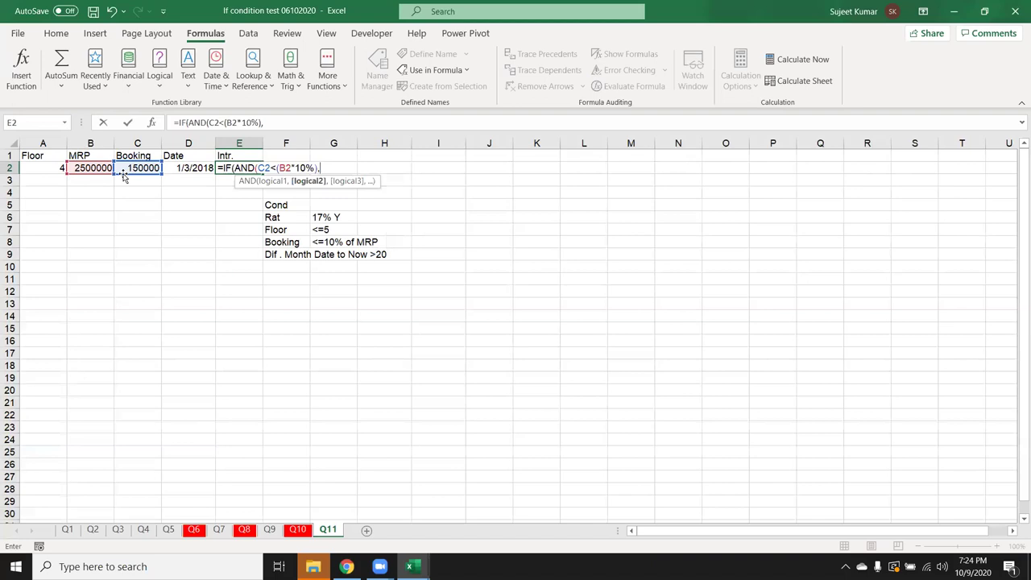
pyautogui.write('(today')
# - Replace the stray TODAY text with the floor condition A2<=5
pyautogui.press('BackSpace')
pyautogui.press('BackSpace')
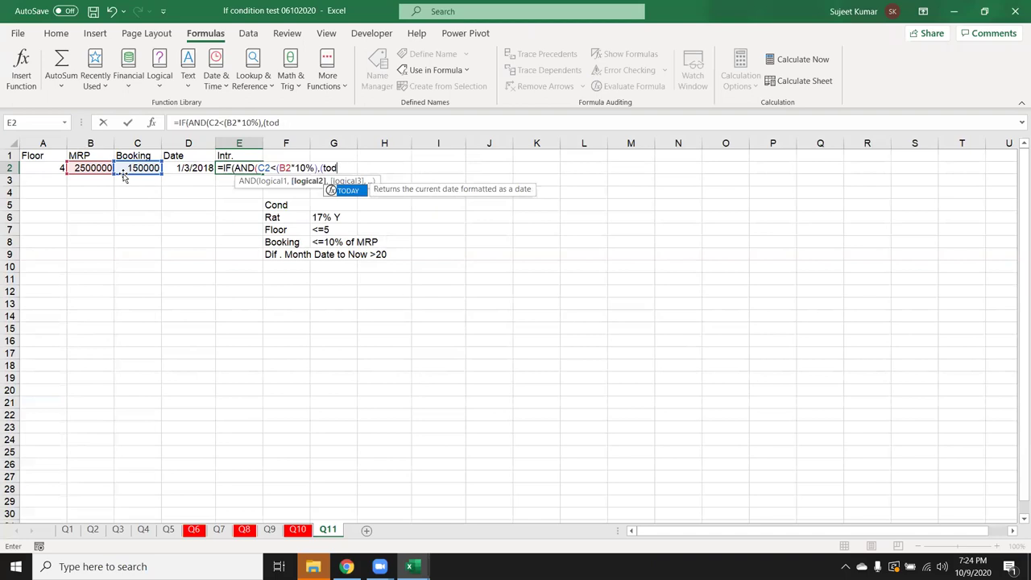
pyautogui.press('BackSpace')
pyautogui.press('BackSpace')
pyautogui.press('BackSpace')
pyautogui.press('BackSpace')
pyautogui.click(49, 167)
pyautogui.write('<')
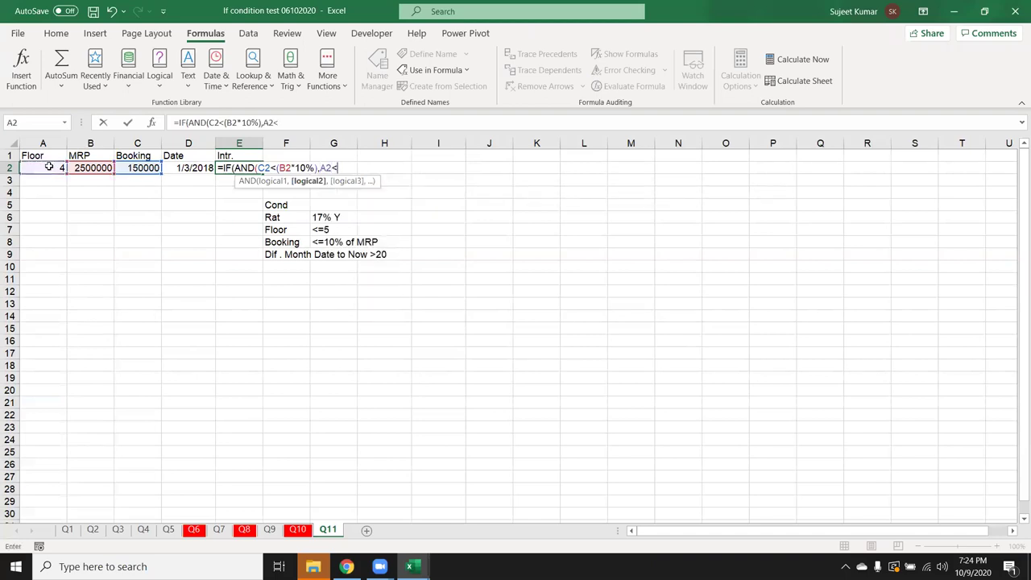
pyautogui.write('=5,')
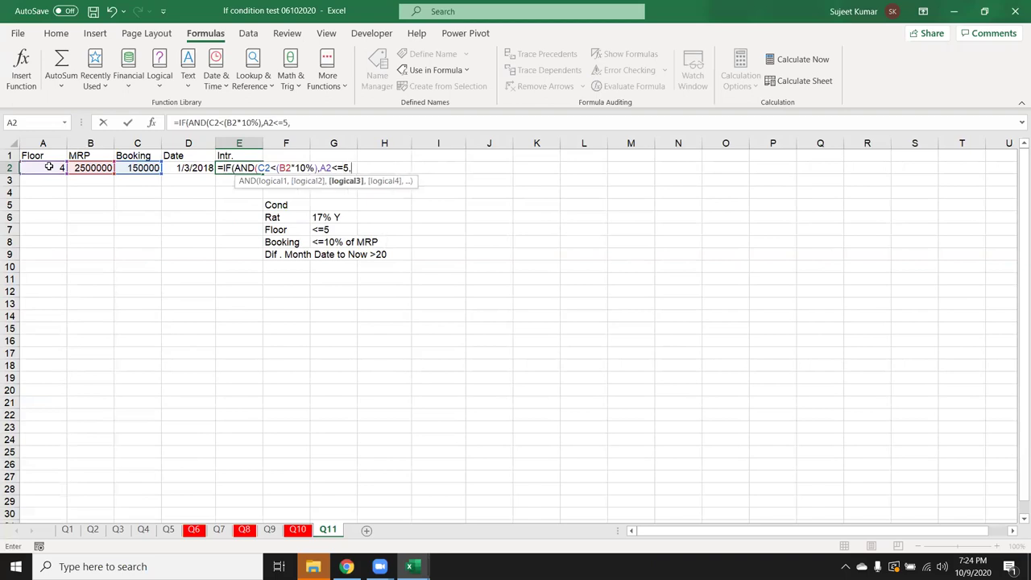
pyautogui.write('(')
pyautogui.write('tod')
# - Add the condition ((TODAY()-D2)/30)>20, closing the AND test and starting the true result
pyautogui.press('Tab')
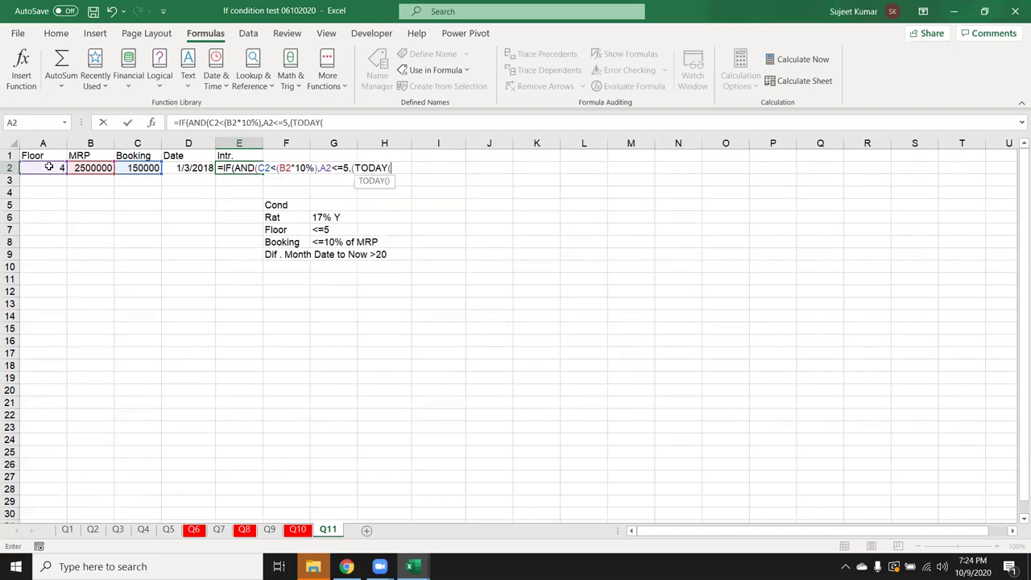
pyautogui.write(')-')
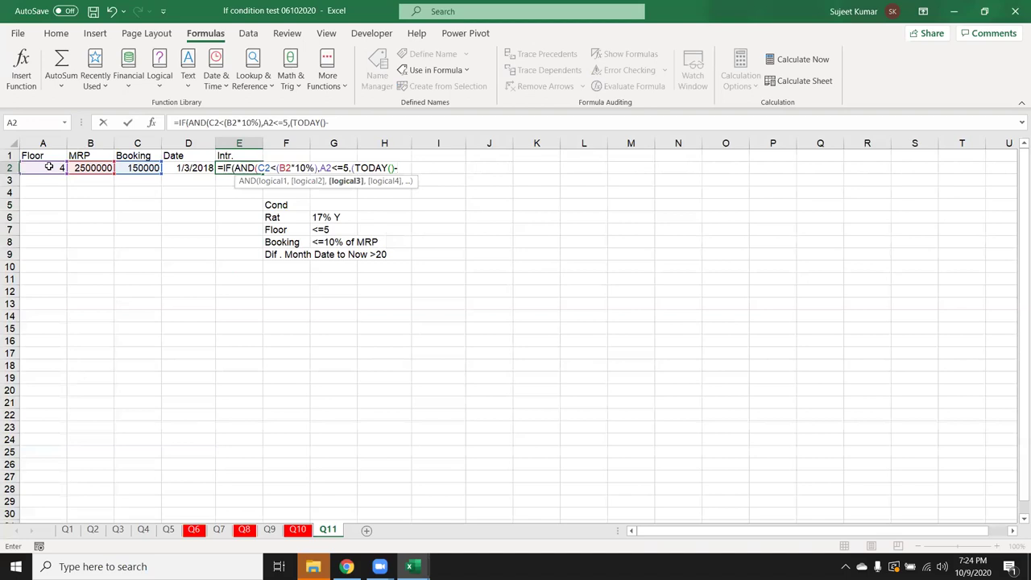
pyautogui.click(172, 165)
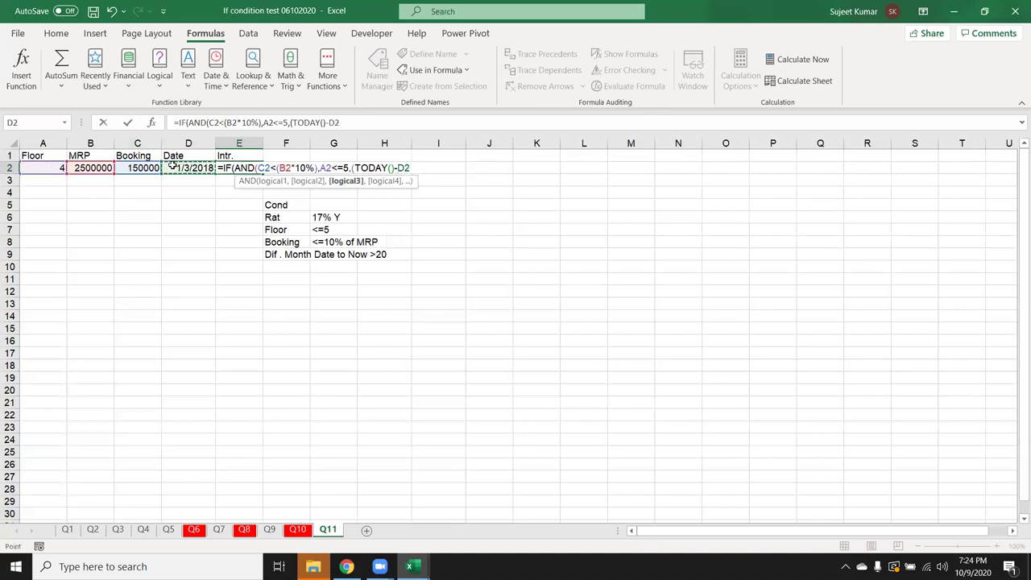
pyautogui.write(')/')
pyautogui.write('30')
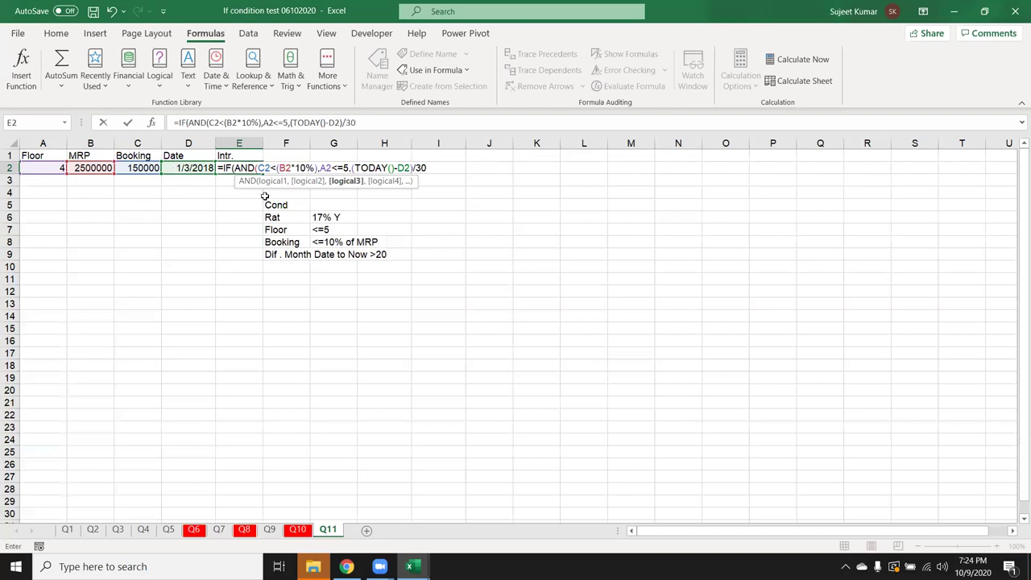
pyautogui.click(351, 168)
pyautogui.write('(')
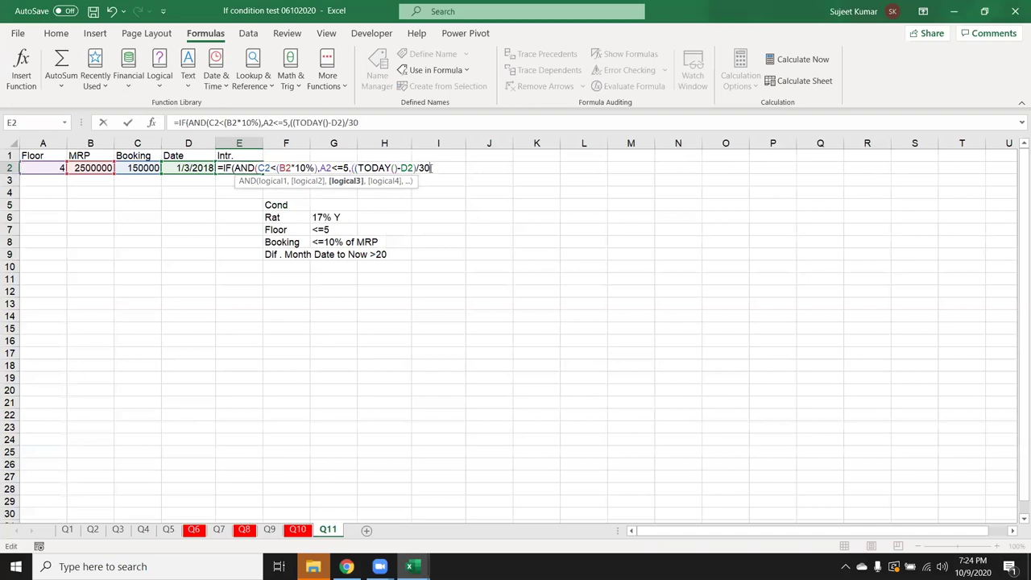
pyautogui.write(')')
pyautogui.write('>20')
pyautogui.write(')')
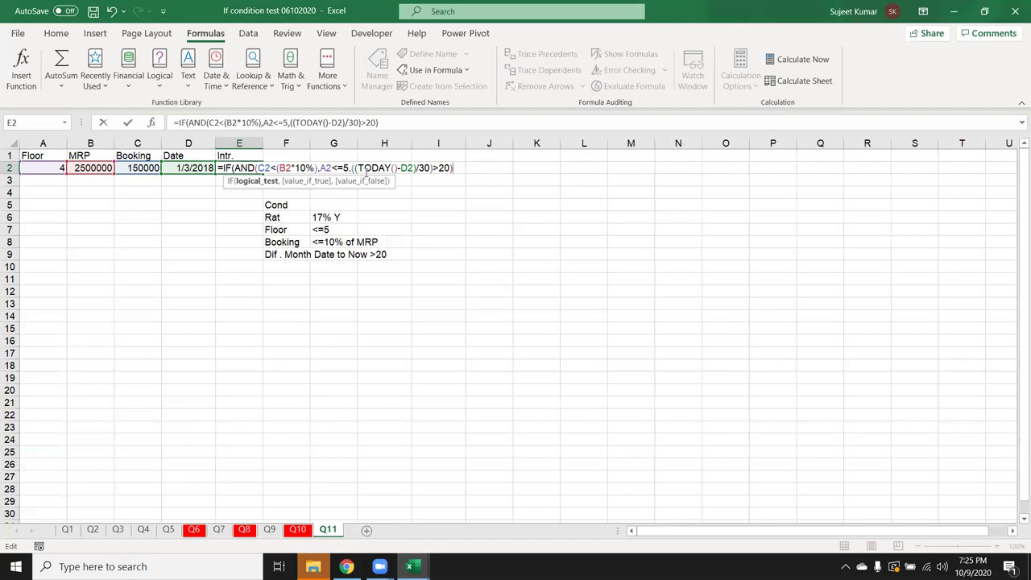
pyautogui.write('),(')
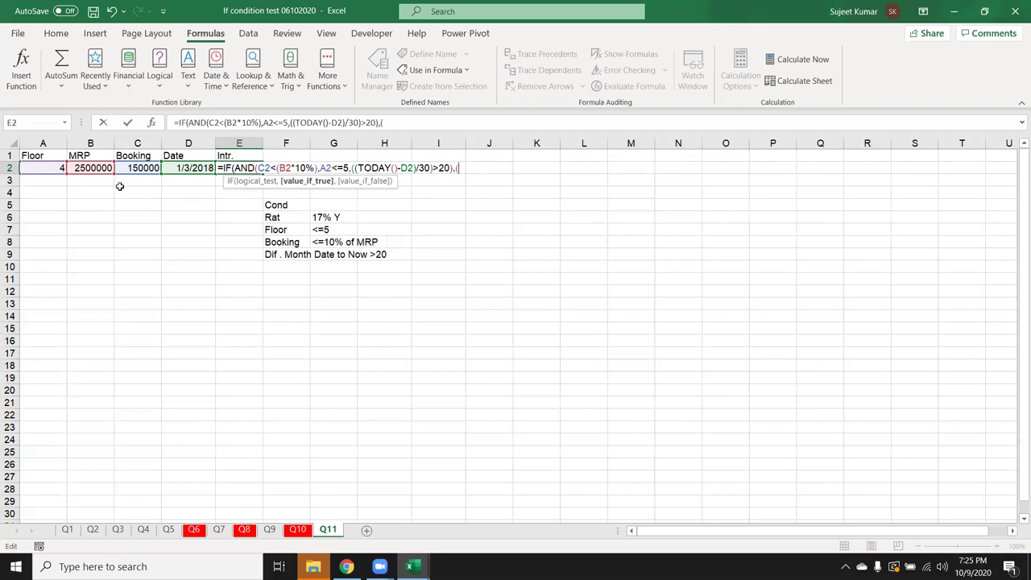
# - Start the true result as ((B2*10%)-C2)*(17%/12) multiplied by a TODAY term
pyautogui.click(97, 168)
pyautogui.write('*10%')
pyautogui.write(')-')
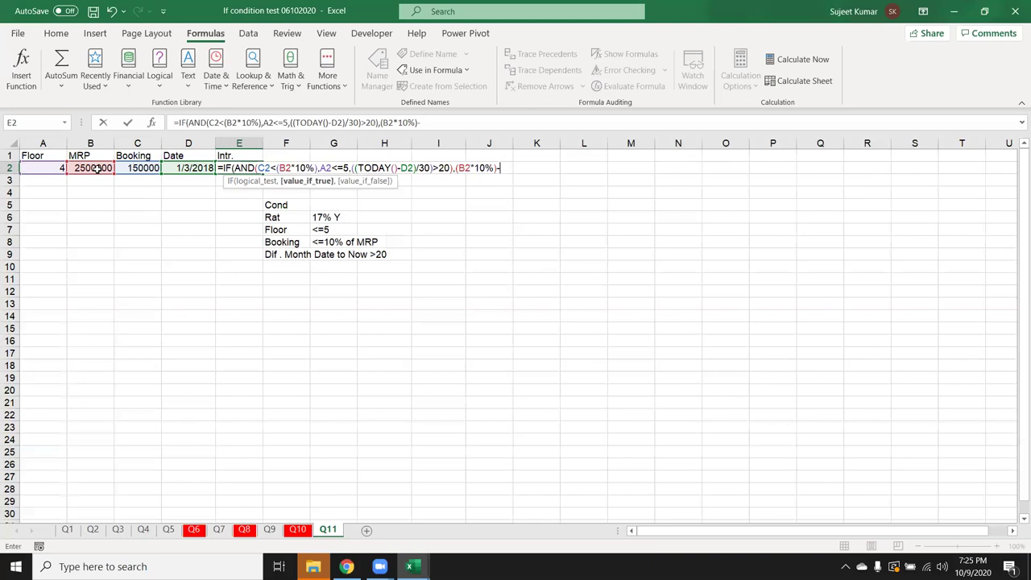
pyautogui.click(130, 169)
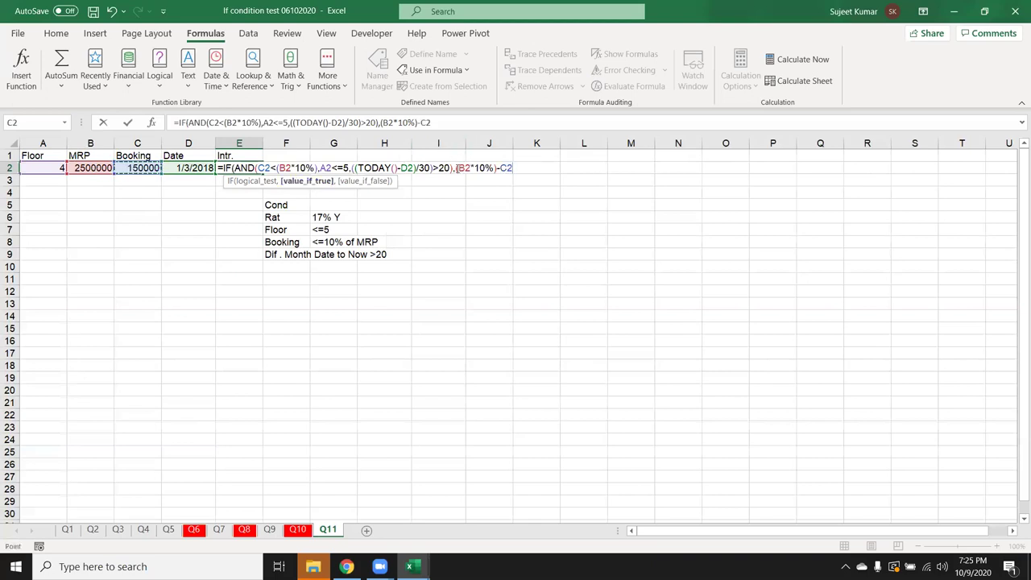
pyautogui.click(455, 167)
pyautogui.write('(')
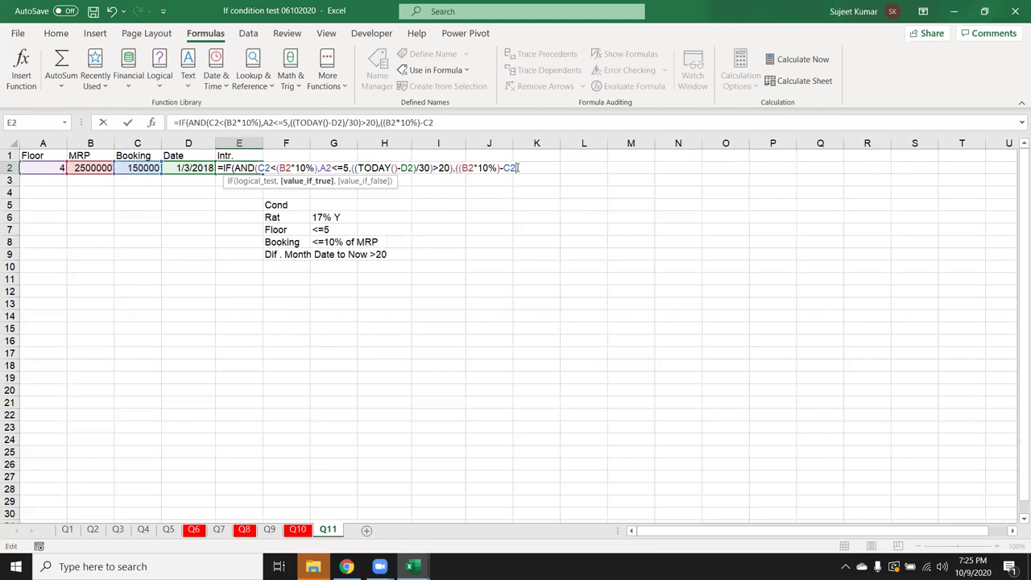
pyautogui.write(')*')
pyautogui.write('(17')
pyautogui.write('%/12')
pyautogui.write(')')
pyautogui.write('*(today')
# - Complete the months term (((TODAY()-D2)/30)-20), add 0 as the false value, and commit
pyautogui.press('Tab')
pyautogui.write(')-')
pyautogui.click(181, 168)
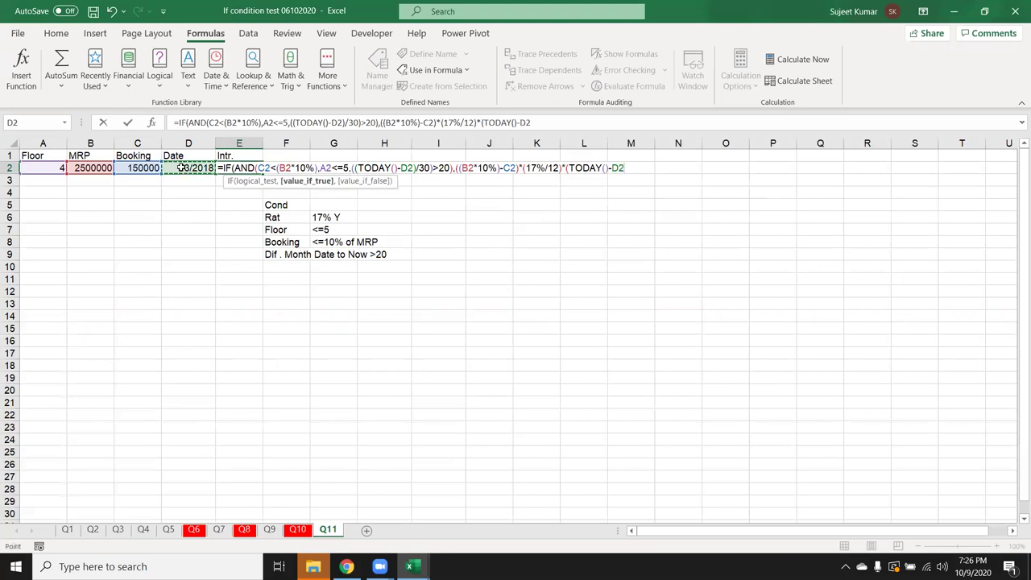
pyautogui.write(')')
pyautogui.write('/30')
pyautogui.click(566, 167)
pyautogui.write('(')
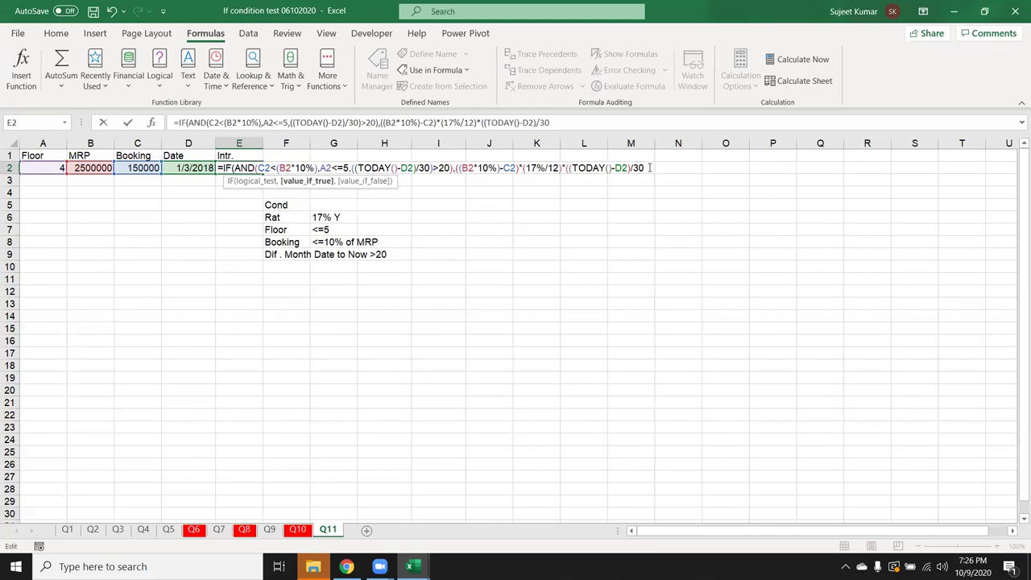
pyautogui.click(649, 168)
pyautogui.write(')>')
pyautogui.write('20')
pyautogui.click(568, 168)
pyautogui.write('(')
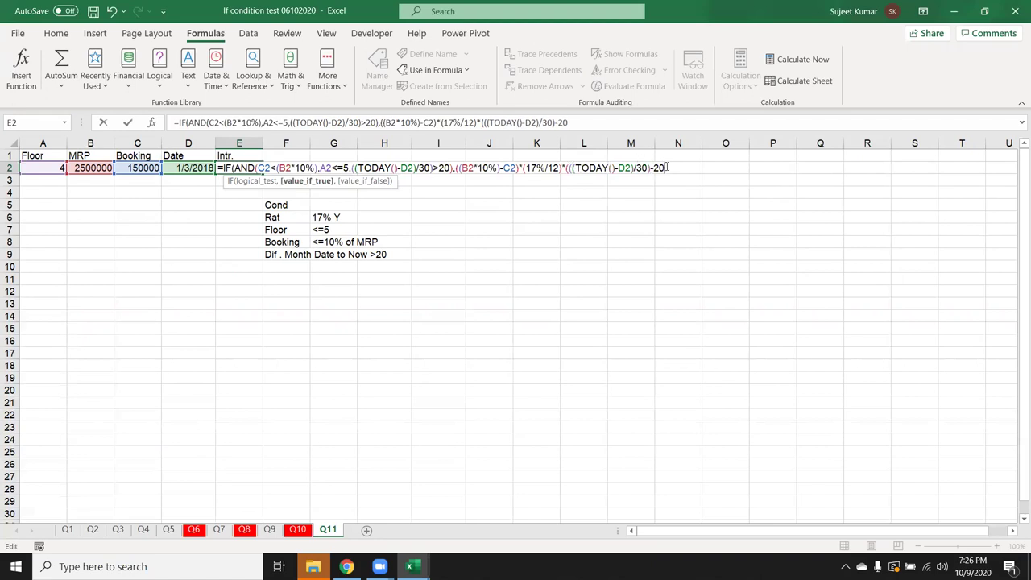
pyautogui.write(')')
pyautogui.write(',0)')
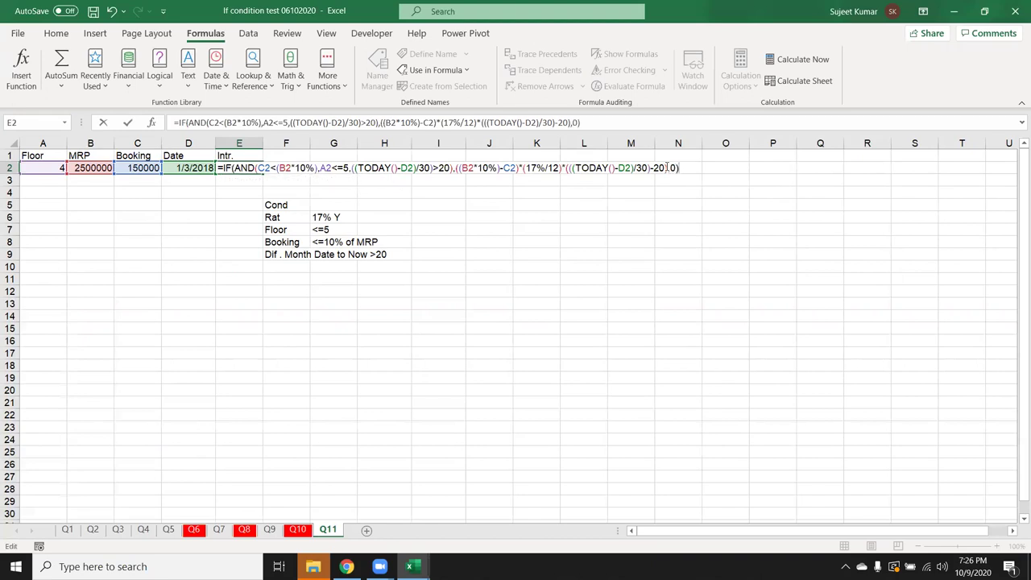
pyautogui.press('Return')
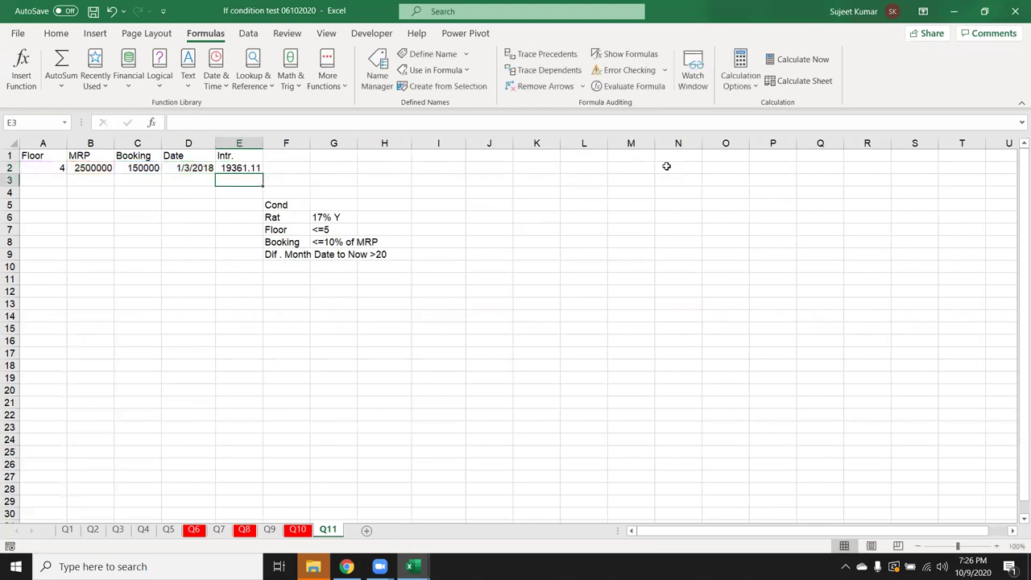
# - Evaluate E2's formula step by step until the three-part AND test resolves to TRUE
pyautogui.press('Up')
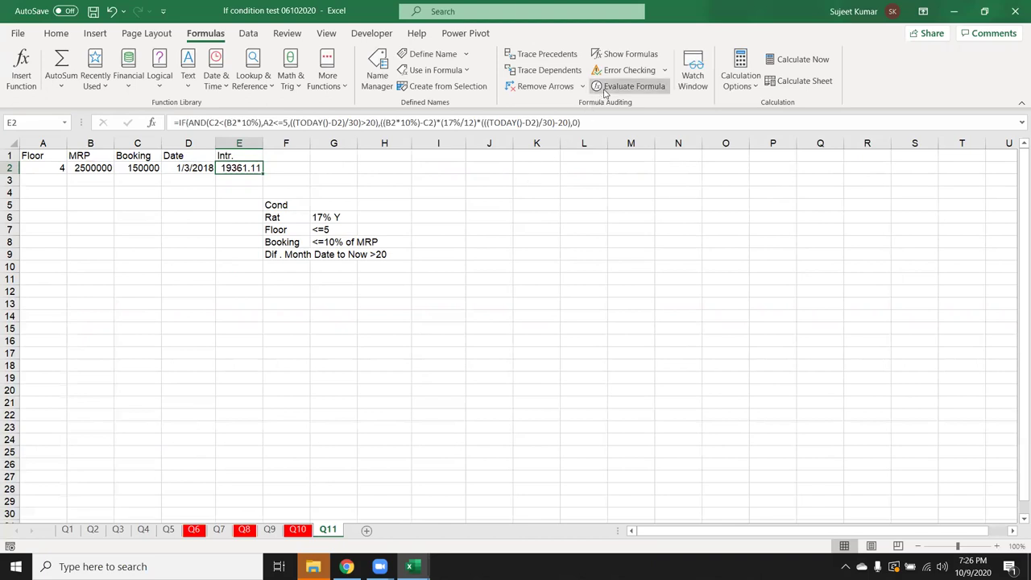
pyautogui.click(628, 85)
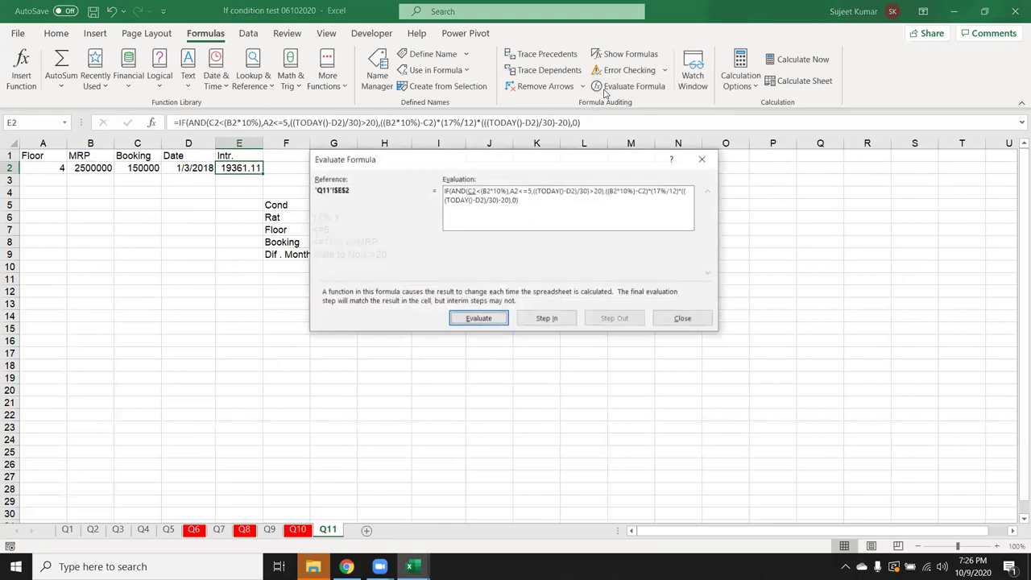
pyautogui.click(481, 319)
pyautogui.click(481, 319)
pyautogui.click(480, 319)
pyautogui.click(481, 319)
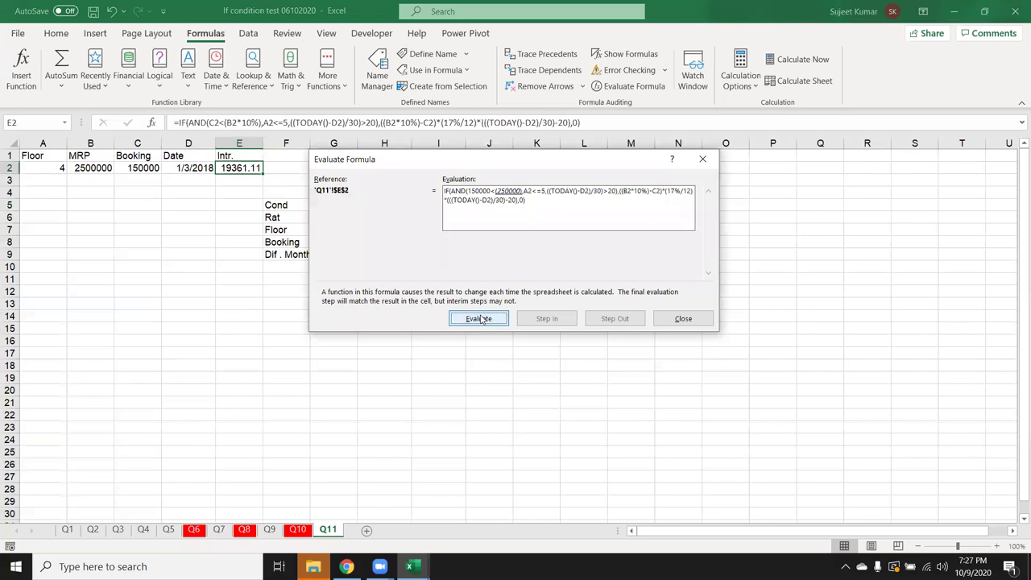
pyautogui.click(480, 319)
pyautogui.click(481, 319)
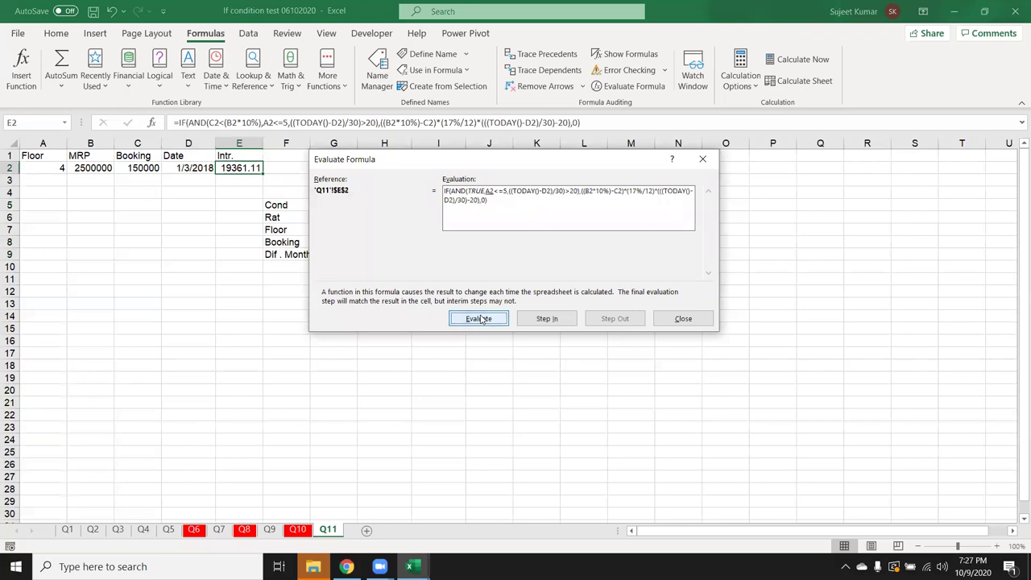
pyautogui.click(481, 319)
pyautogui.click(480, 319)
pyautogui.click(481, 319)
pyautogui.click(481, 319)
pyautogui.click(481, 319)
pyautogui.click(481, 319)
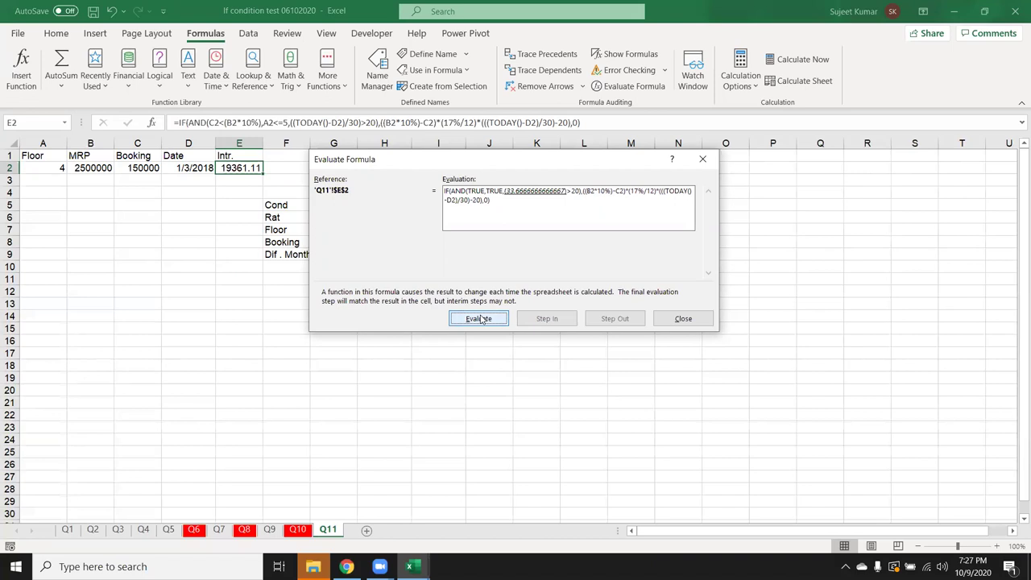
pyautogui.click(481, 319)
pyautogui.click(481, 318)
pyautogui.click(481, 319)
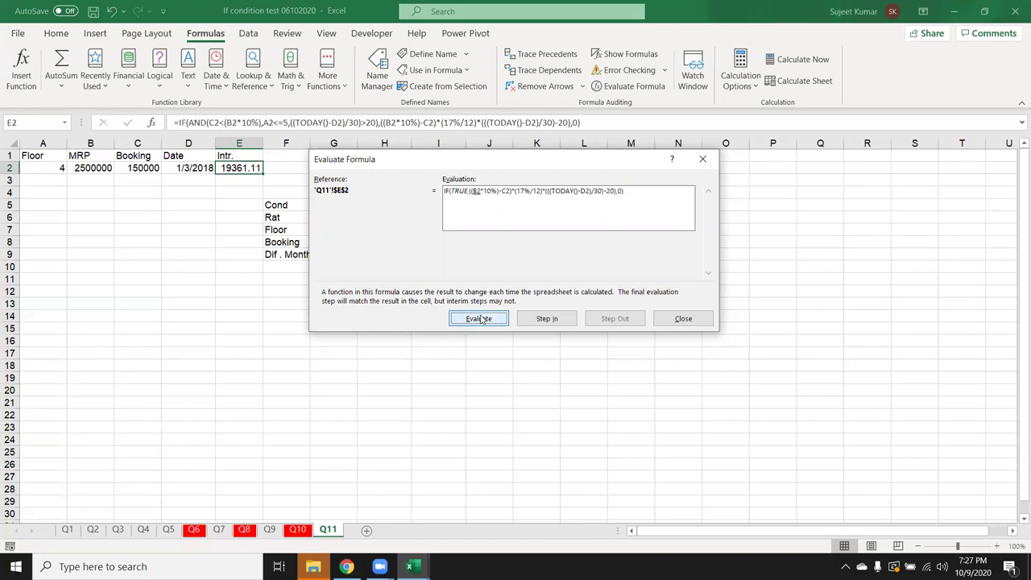
# - Step through the interest part, 100000 × 17%/12 × 13.67 months, reaching 19361.11111
pyautogui.click(481, 319)
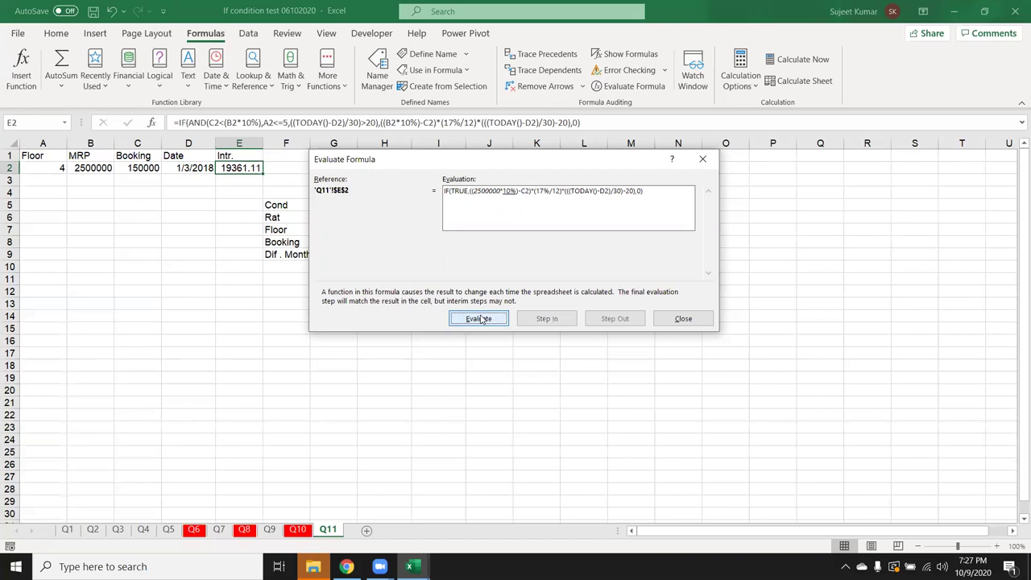
pyautogui.click(481, 319)
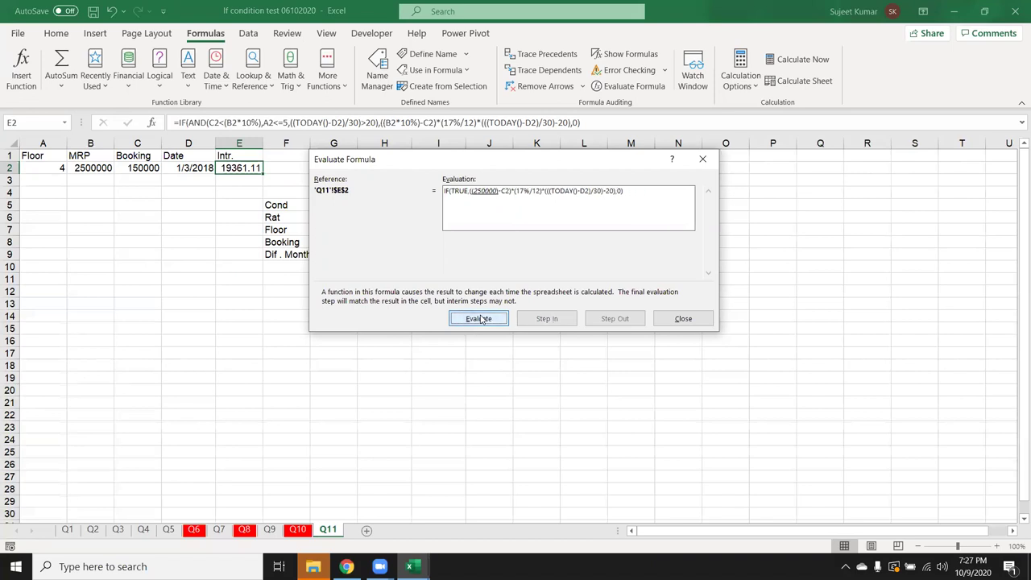
pyautogui.click(481, 319)
pyautogui.click(481, 319)
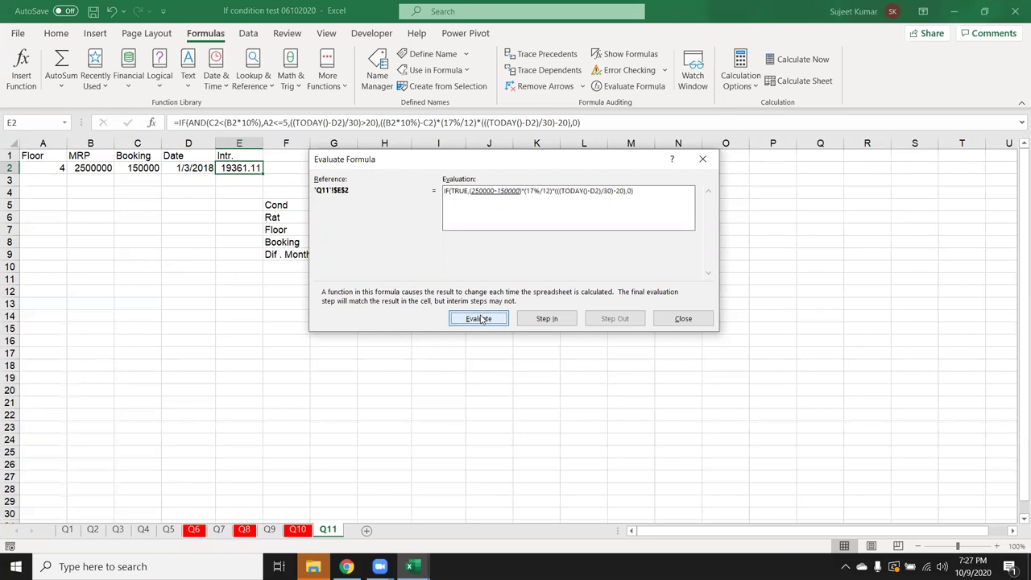
pyautogui.click(481, 318)
pyautogui.click(481, 319)
pyautogui.click(481, 319)
pyautogui.click(480, 319)
pyautogui.click(481, 319)
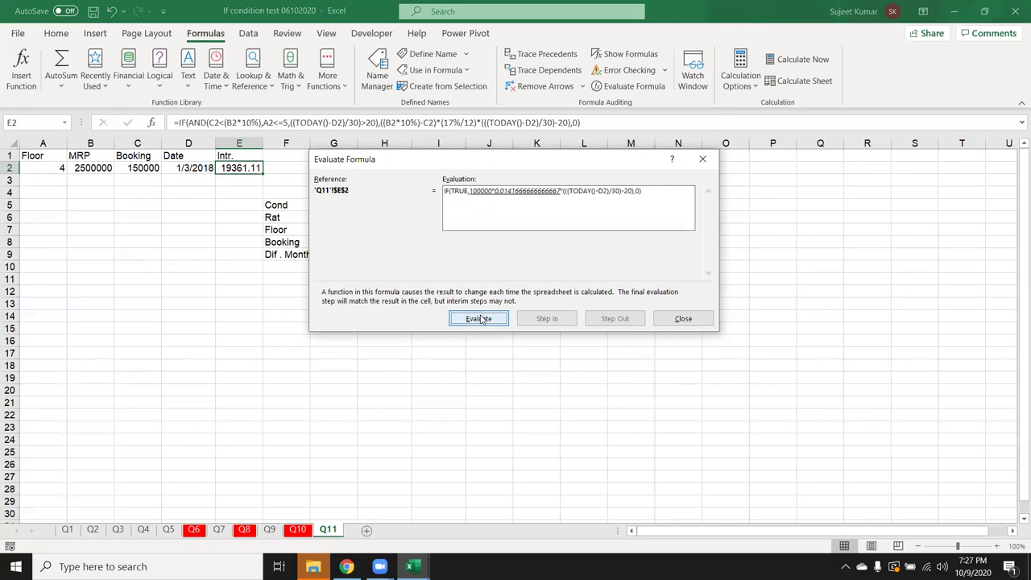
pyautogui.click(481, 318)
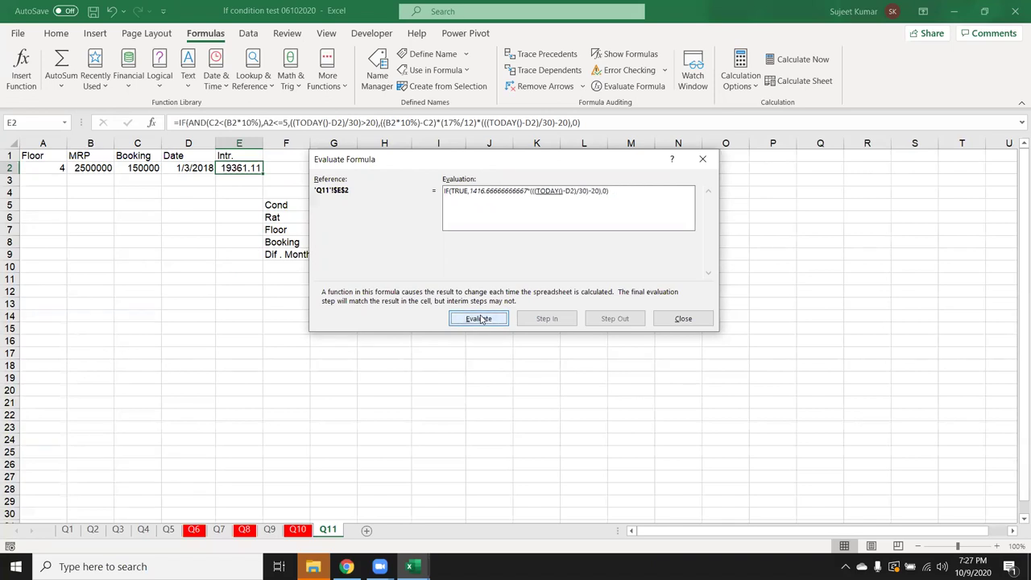
pyautogui.click(481, 319)
pyautogui.click(481, 319)
pyautogui.click(480, 319)
pyautogui.click(481, 318)
pyautogui.click(481, 319)
pyautogui.click(481, 319)
pyautogui.click(481, 319)
pyautogui.click(481, 319)
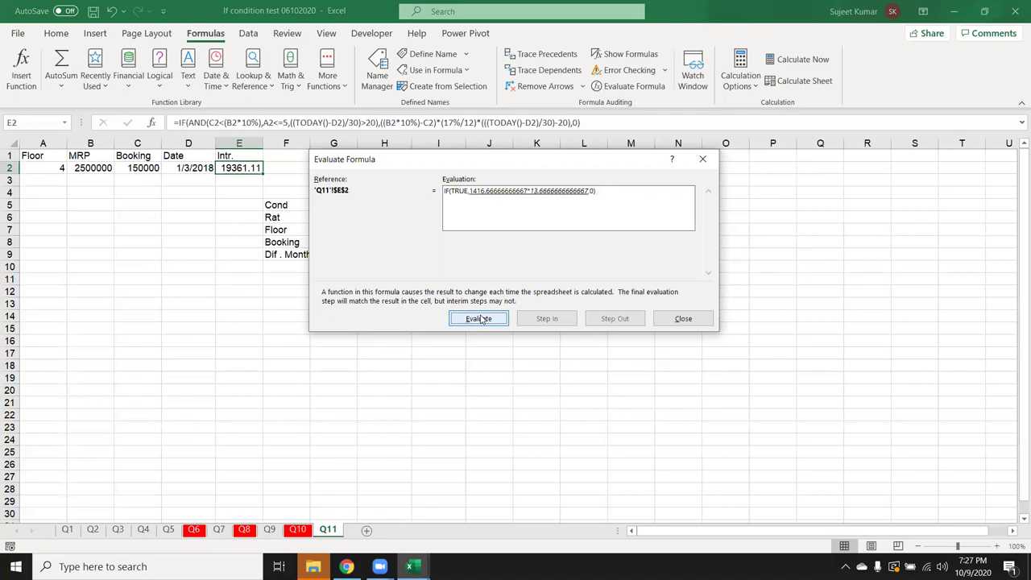
pyautogui.click(481, 318)
pyautogui.click(481, 319)
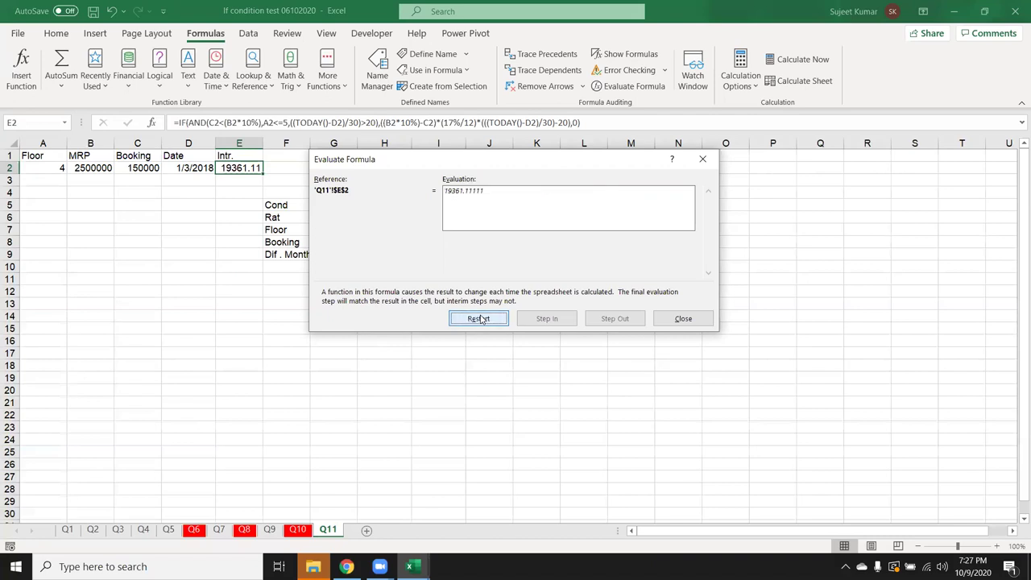
# - Close Evaluate Formula, save the workbook, and switch to sheet Q10 and back to Q11
pyautogui.click(708, 323)
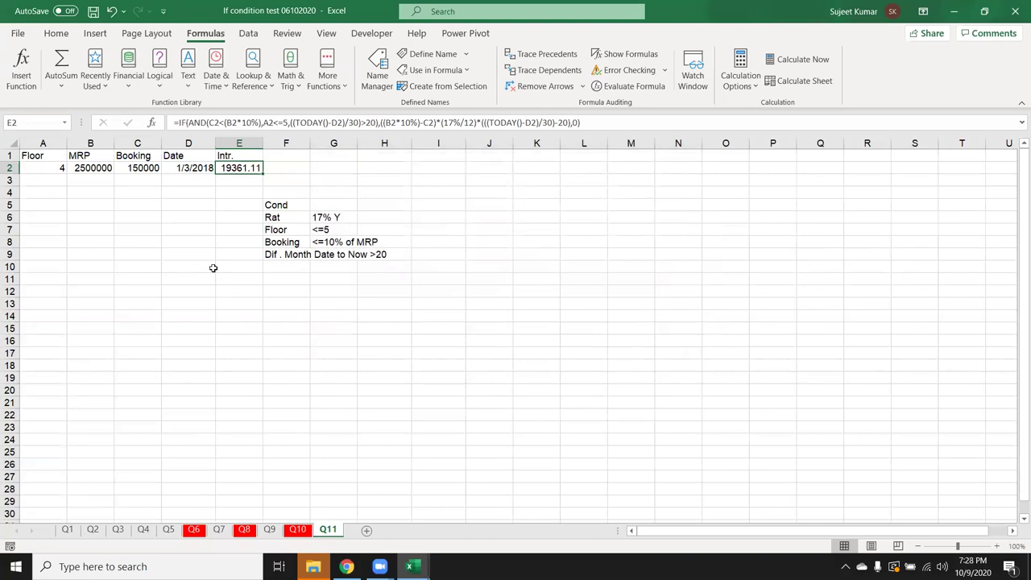
pyautogui.click(93, 13)
pyautogui.doubleClick(236, 166)
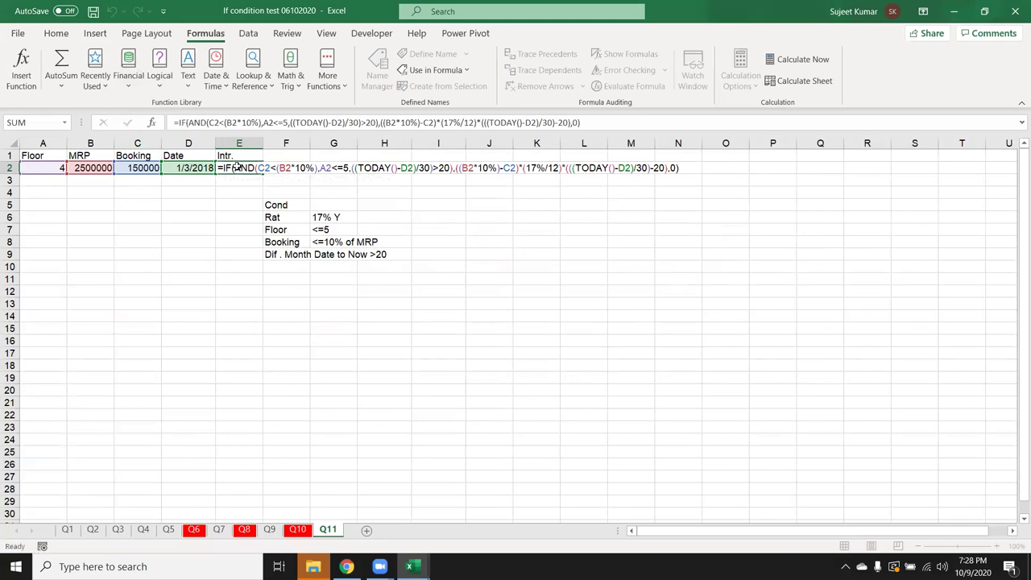
pyautogui.press('Escape')
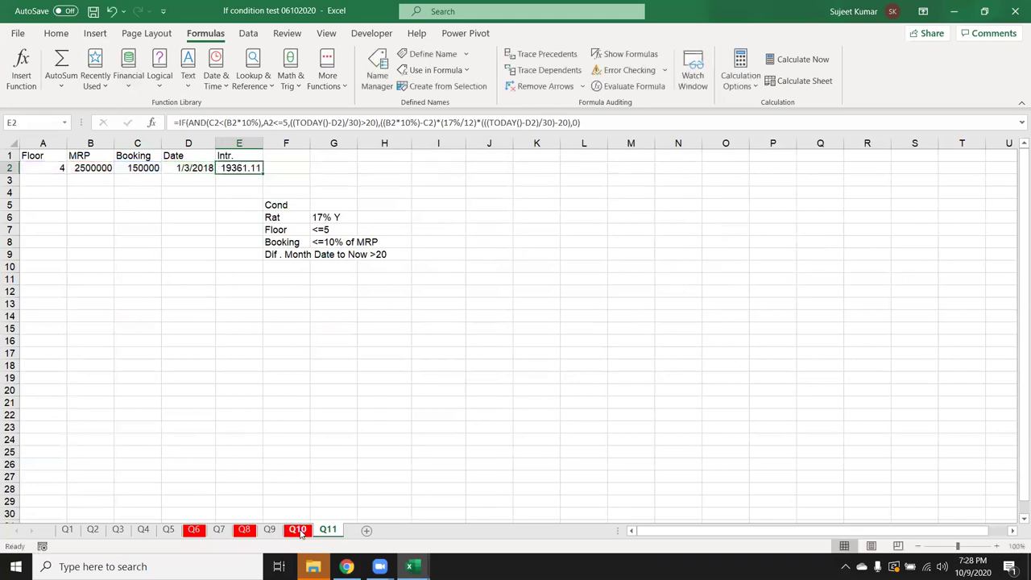
pyautogui.click(298, 530)
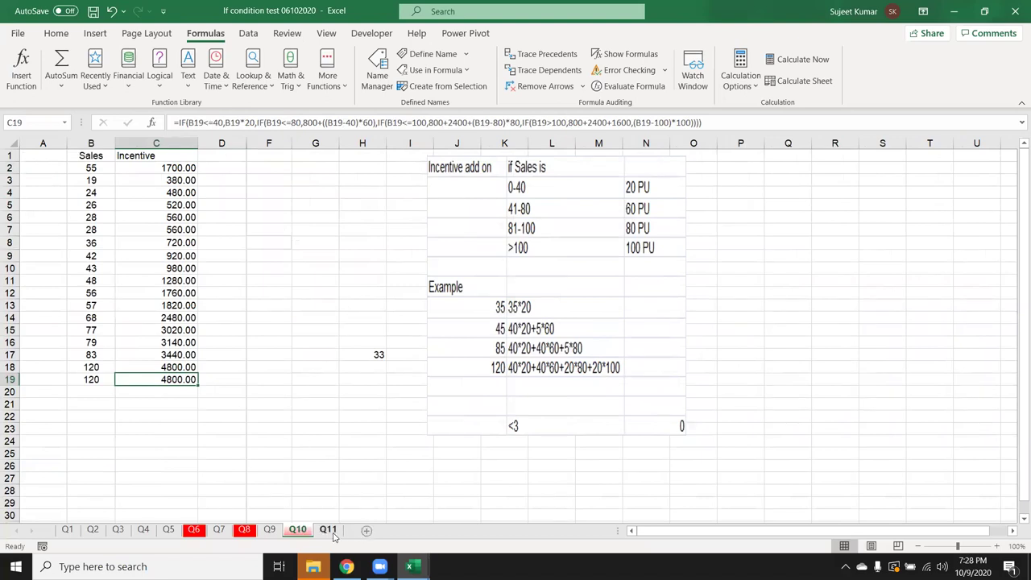
pyautogui.click(327, 530)
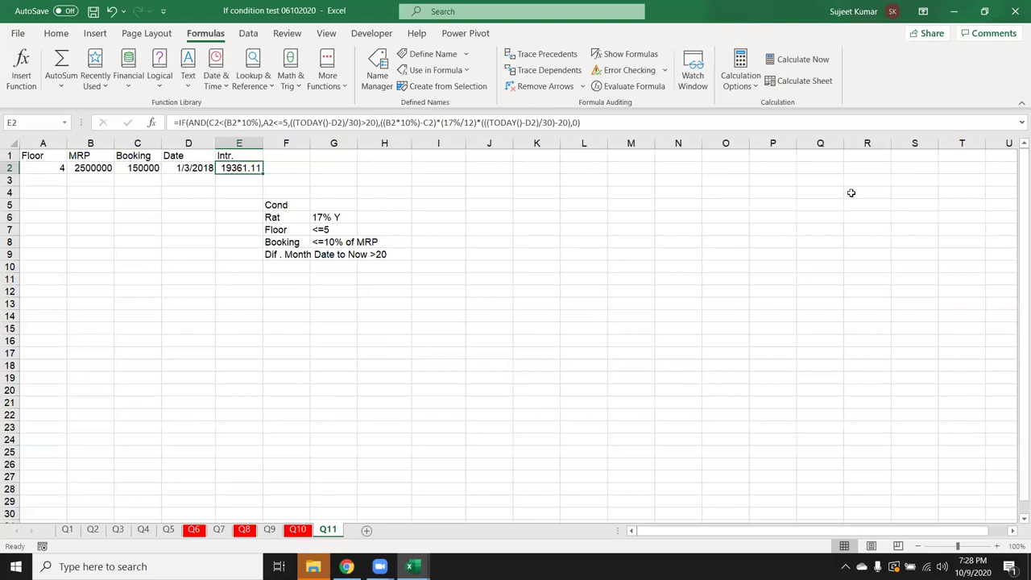
# - Close the If condition test workbook, browse the Text functions list, then discard Book1 unsaved
pyautogui.click(1015, 12)
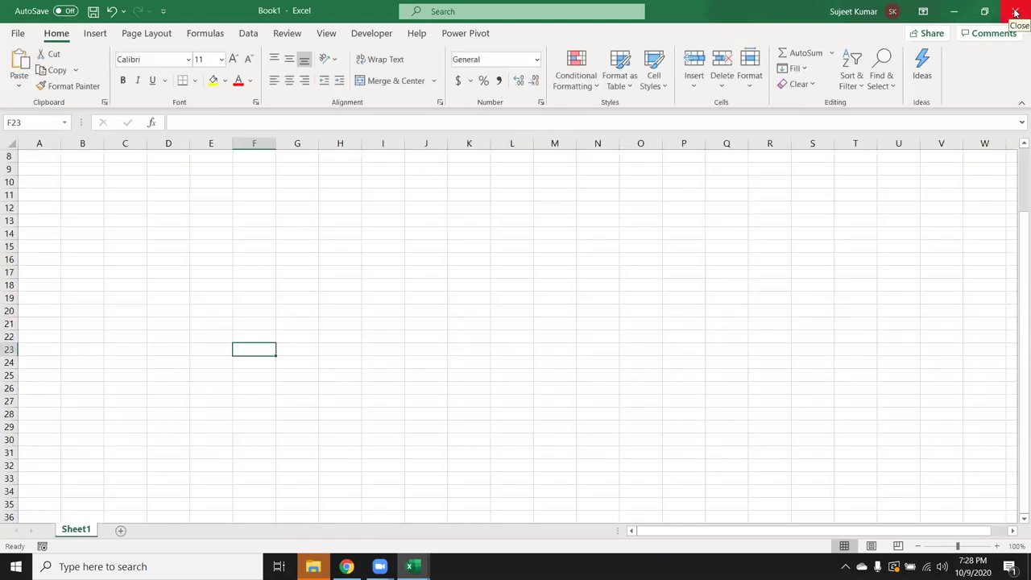
pyautogui.click(819, 199)
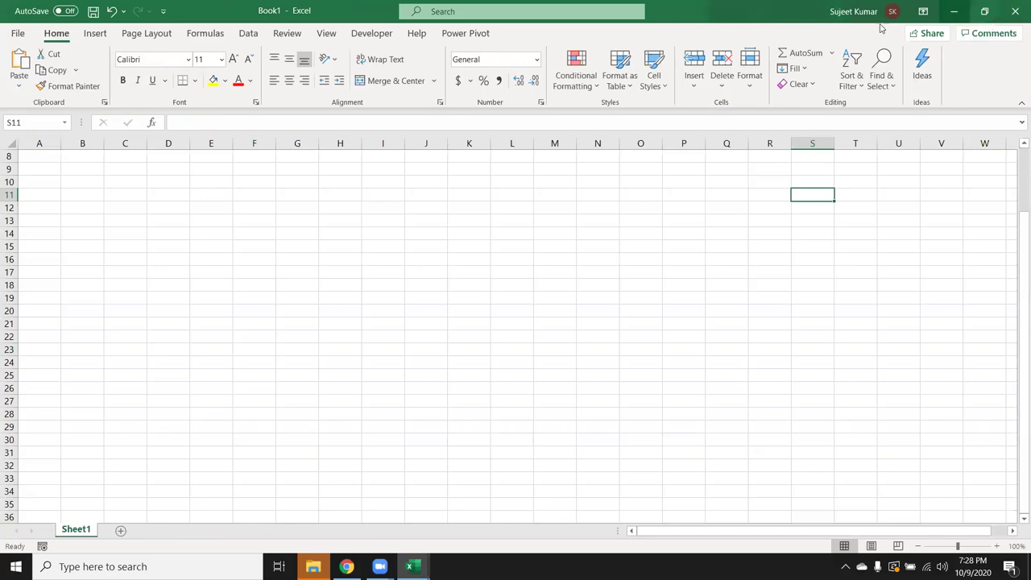
pyautogui.click(196, 37)
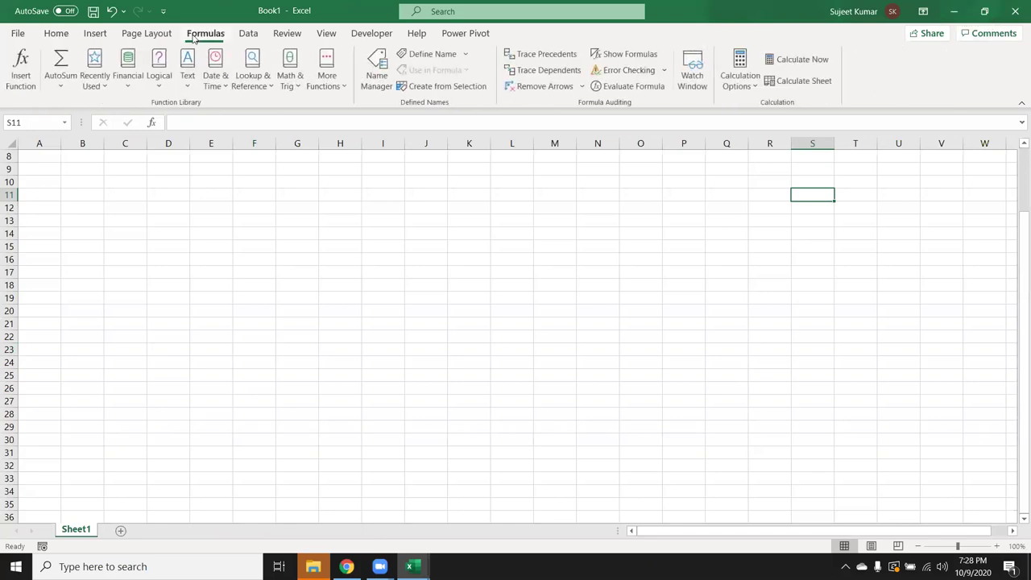
pyautogui.click(187, 80)
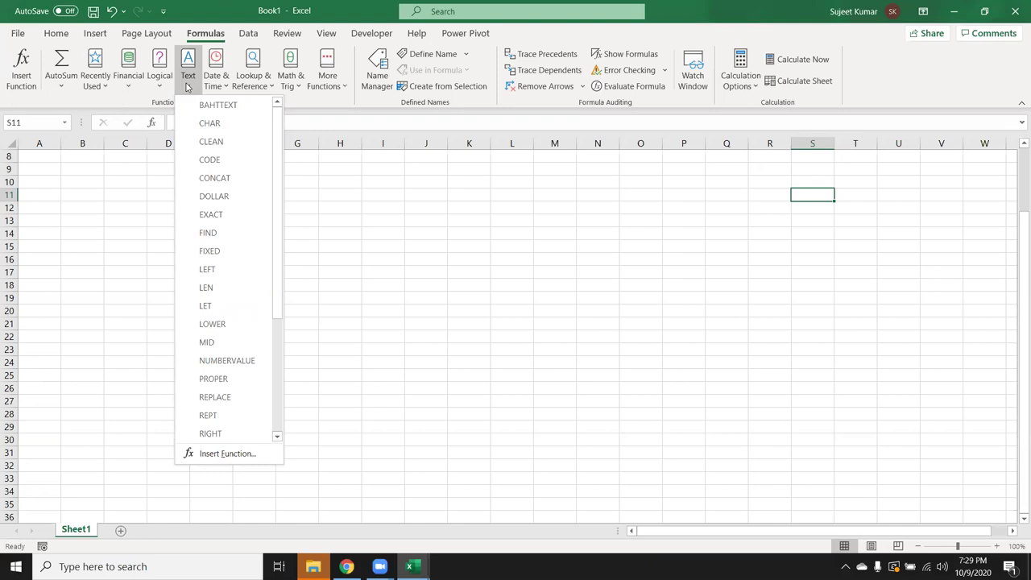
pyautogui.click(187, 86)
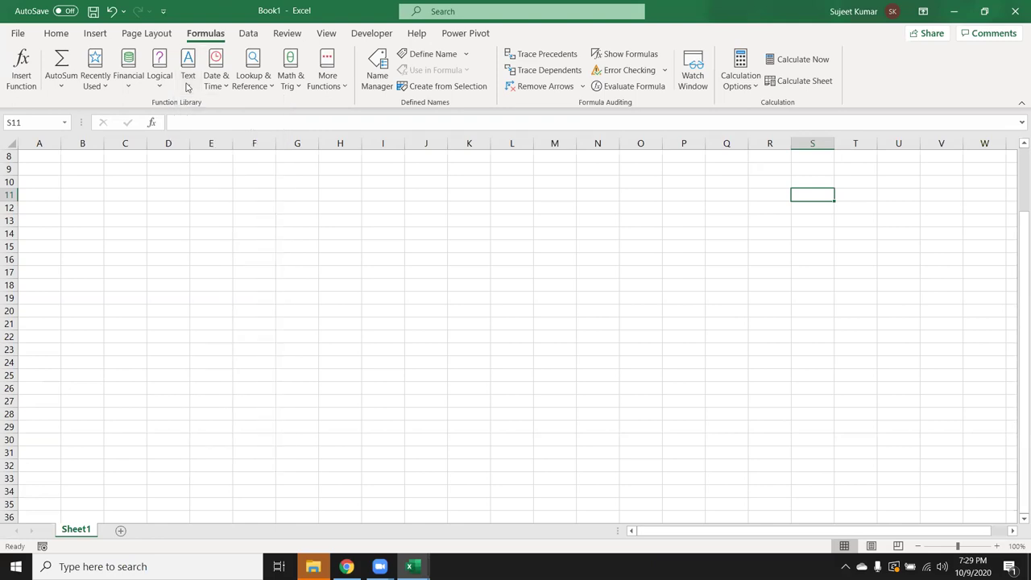
pyautogui.click(186, 86)
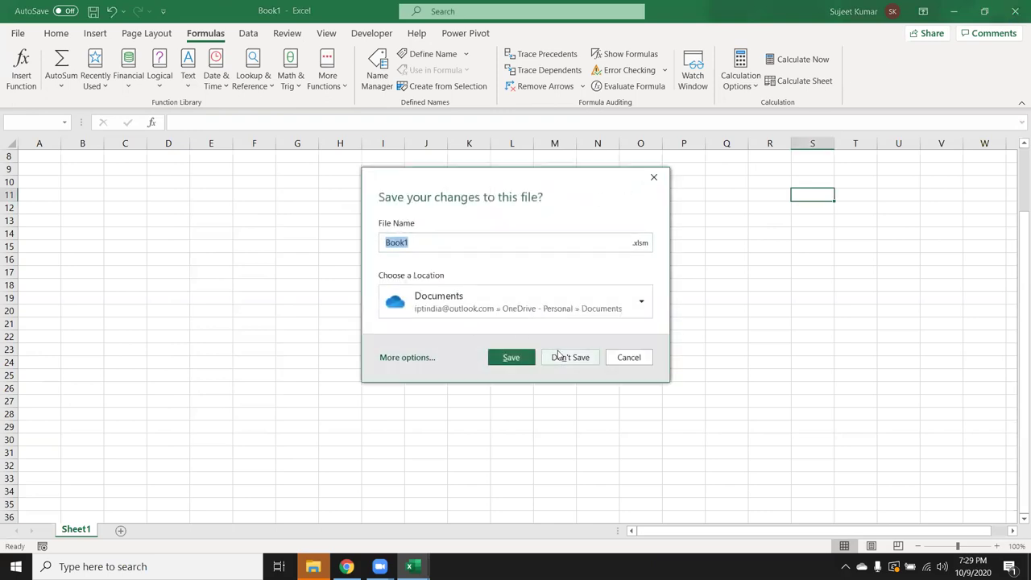
pyautogui.click(567, 356)
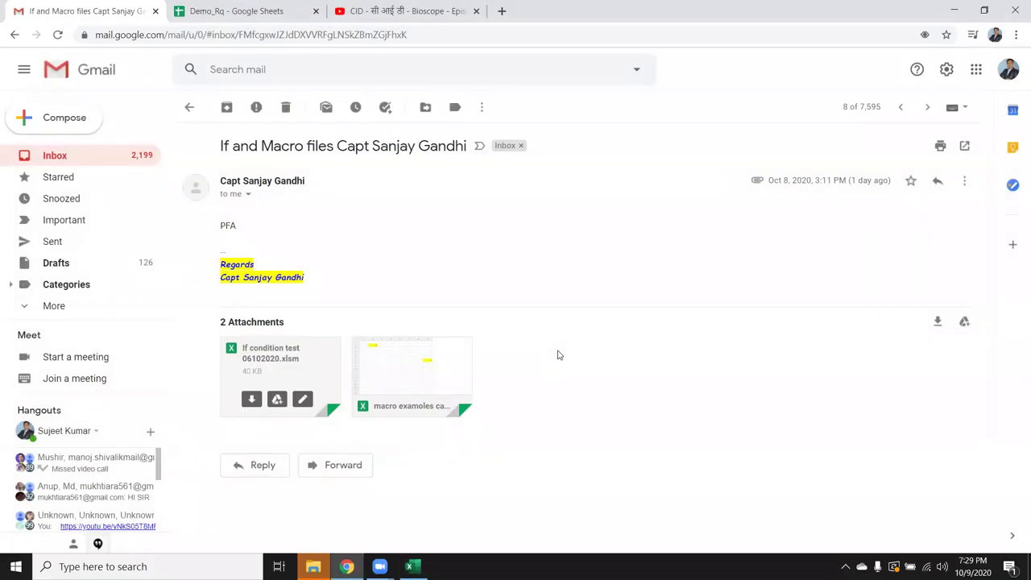